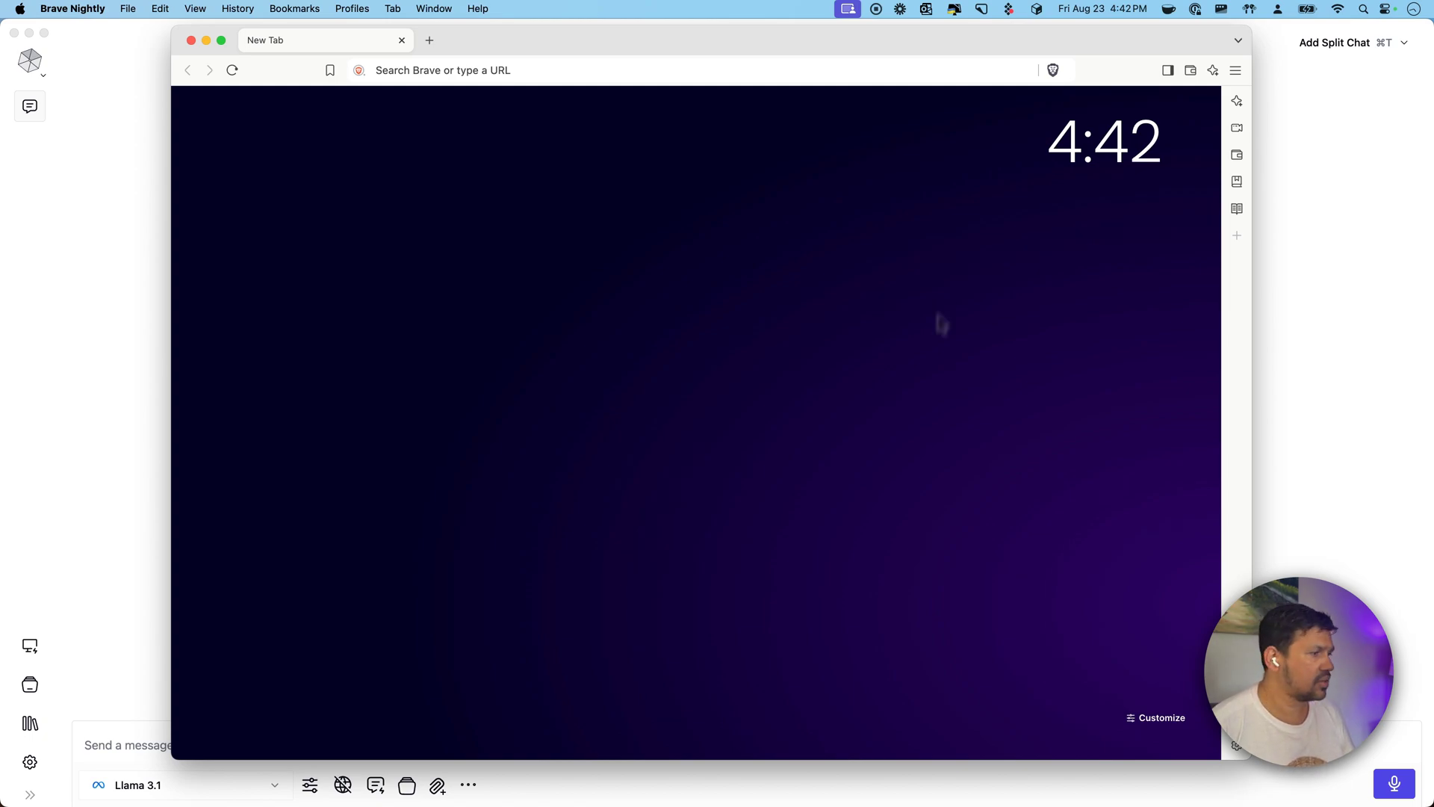
Step: Reach Leo's advanced settings from the chat panel and start adding a custom model
drag(662, 42, 661, 37)
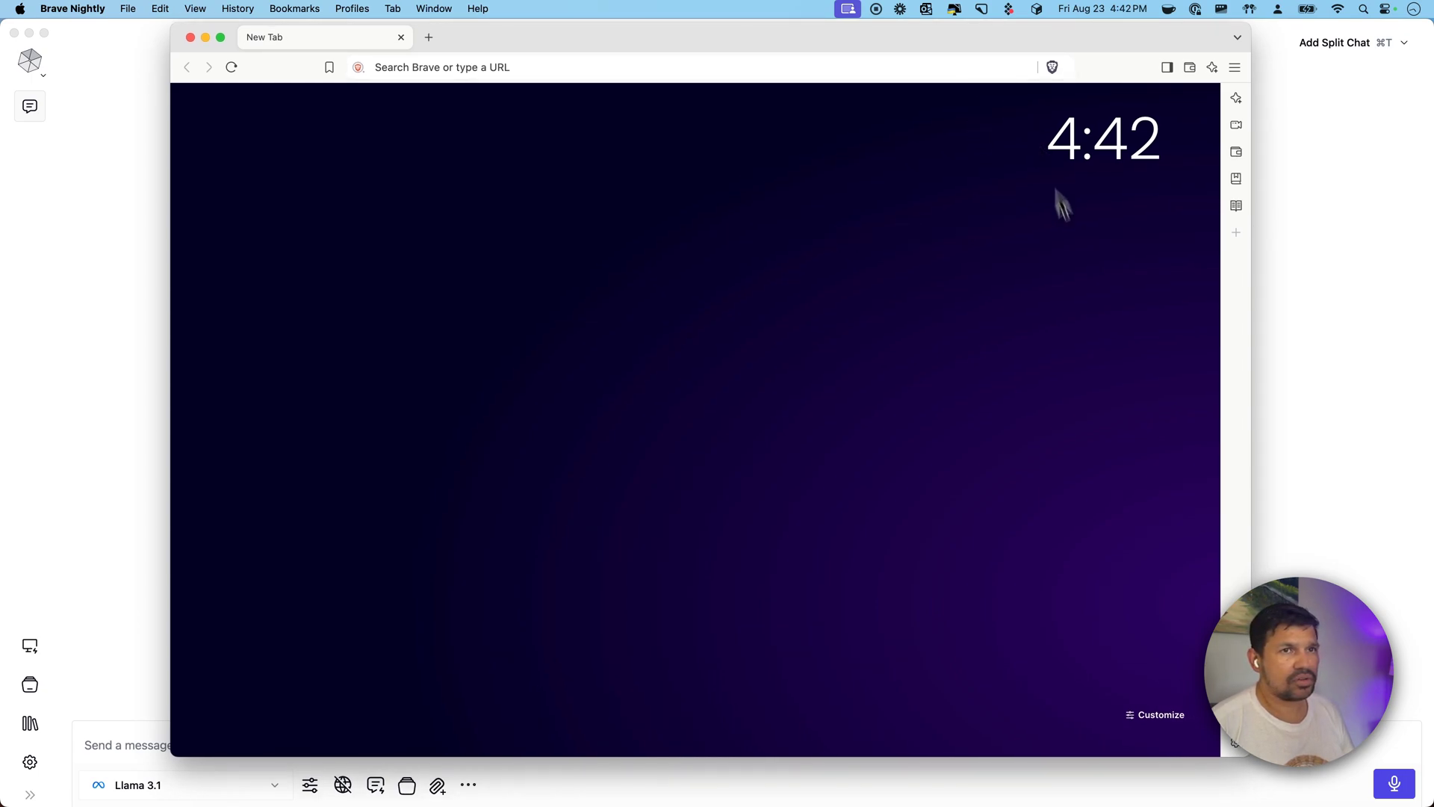
click(1237, 99)
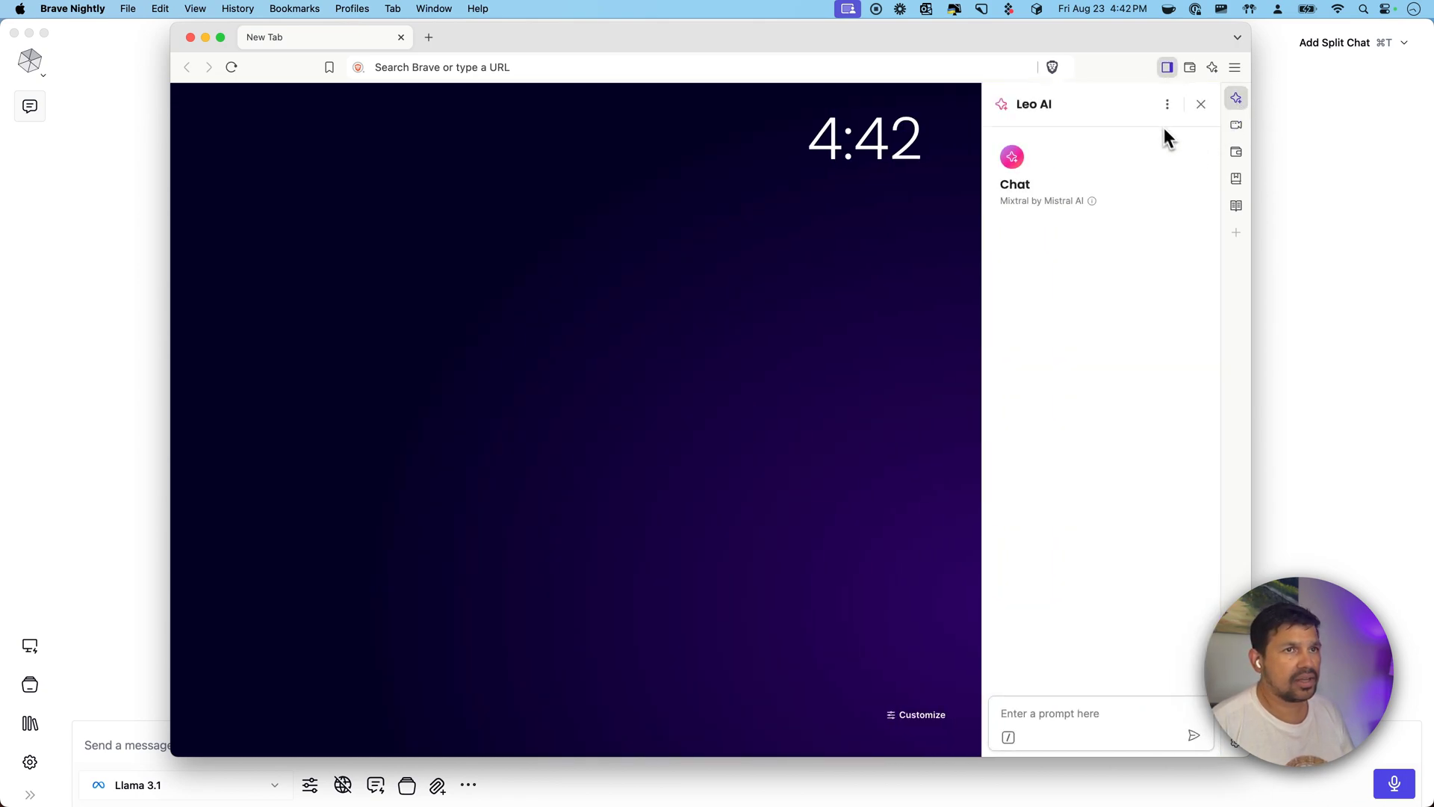
click(1166, 106)
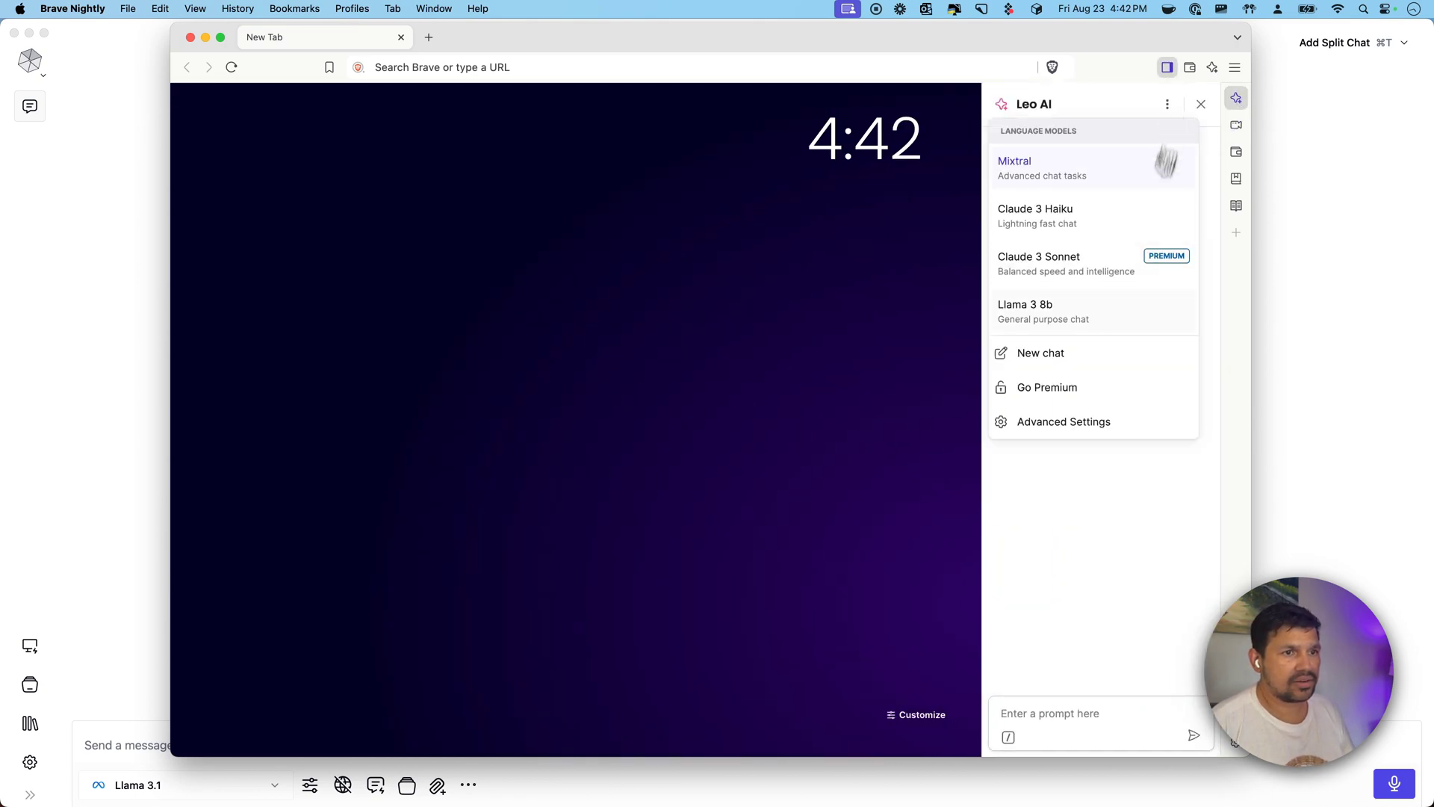
click(1047, 426)
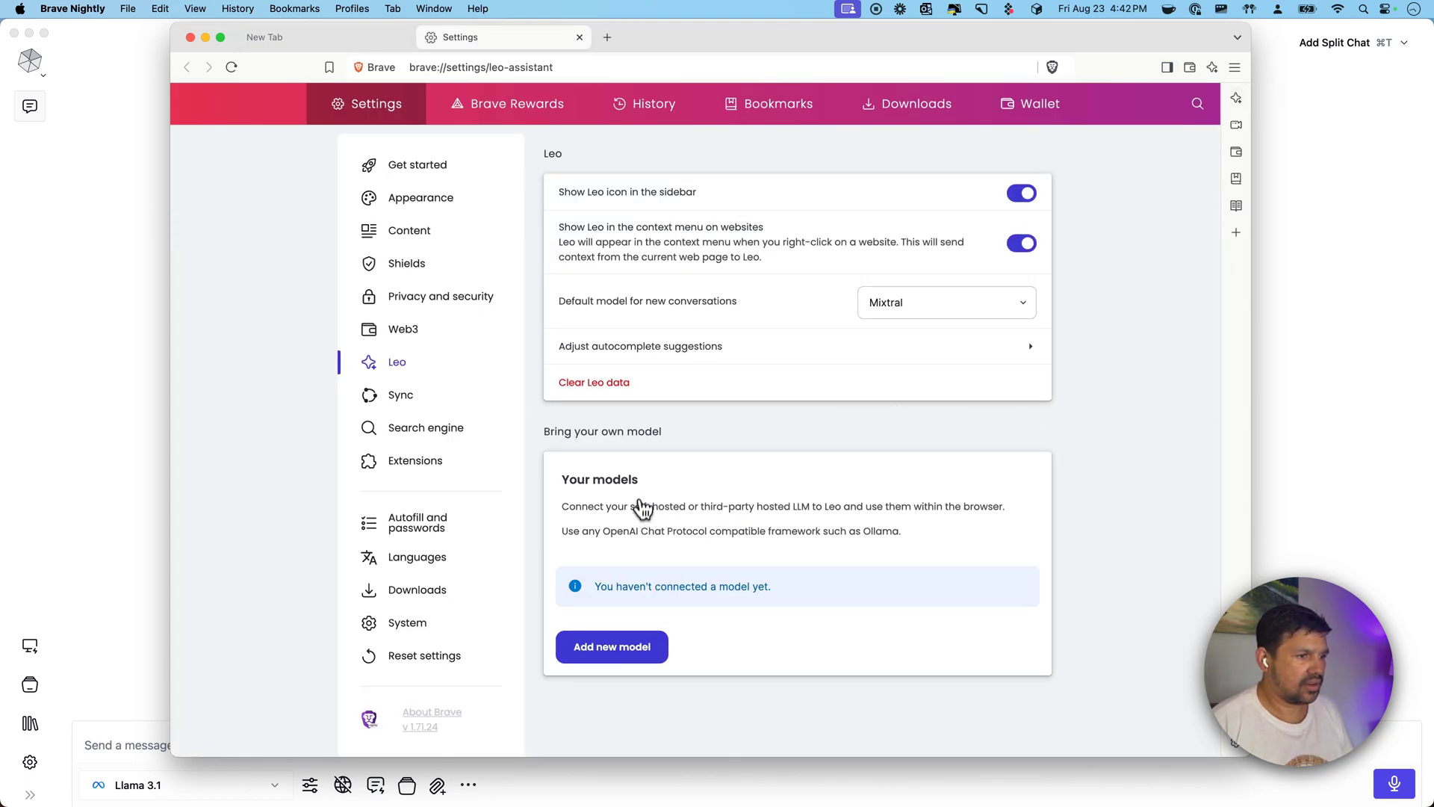
click(648, 646)
scroll(644, 598, down, 3)
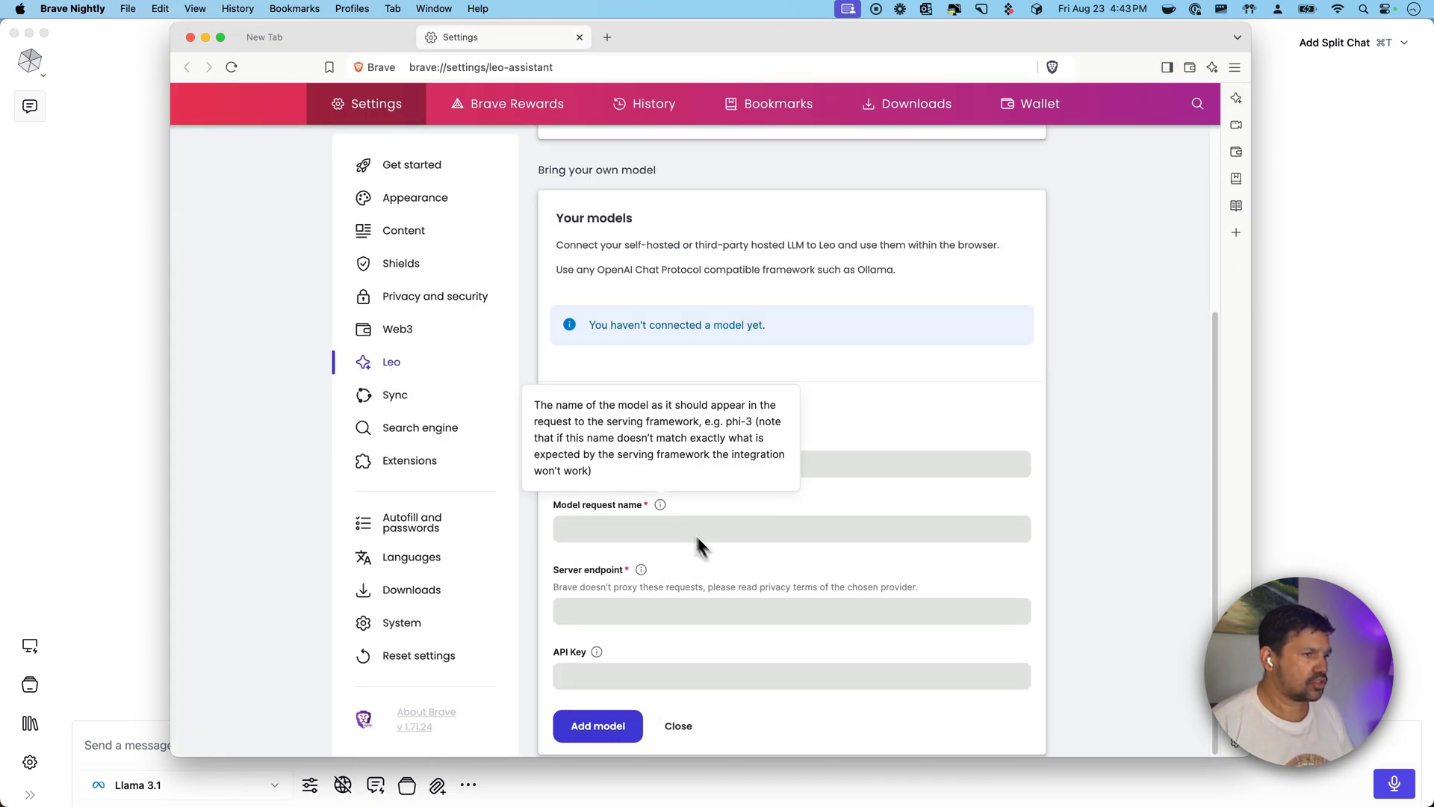
Step: Review the add-model form fields and enter 'Llama 3.1' as the model label
click(769, 462)
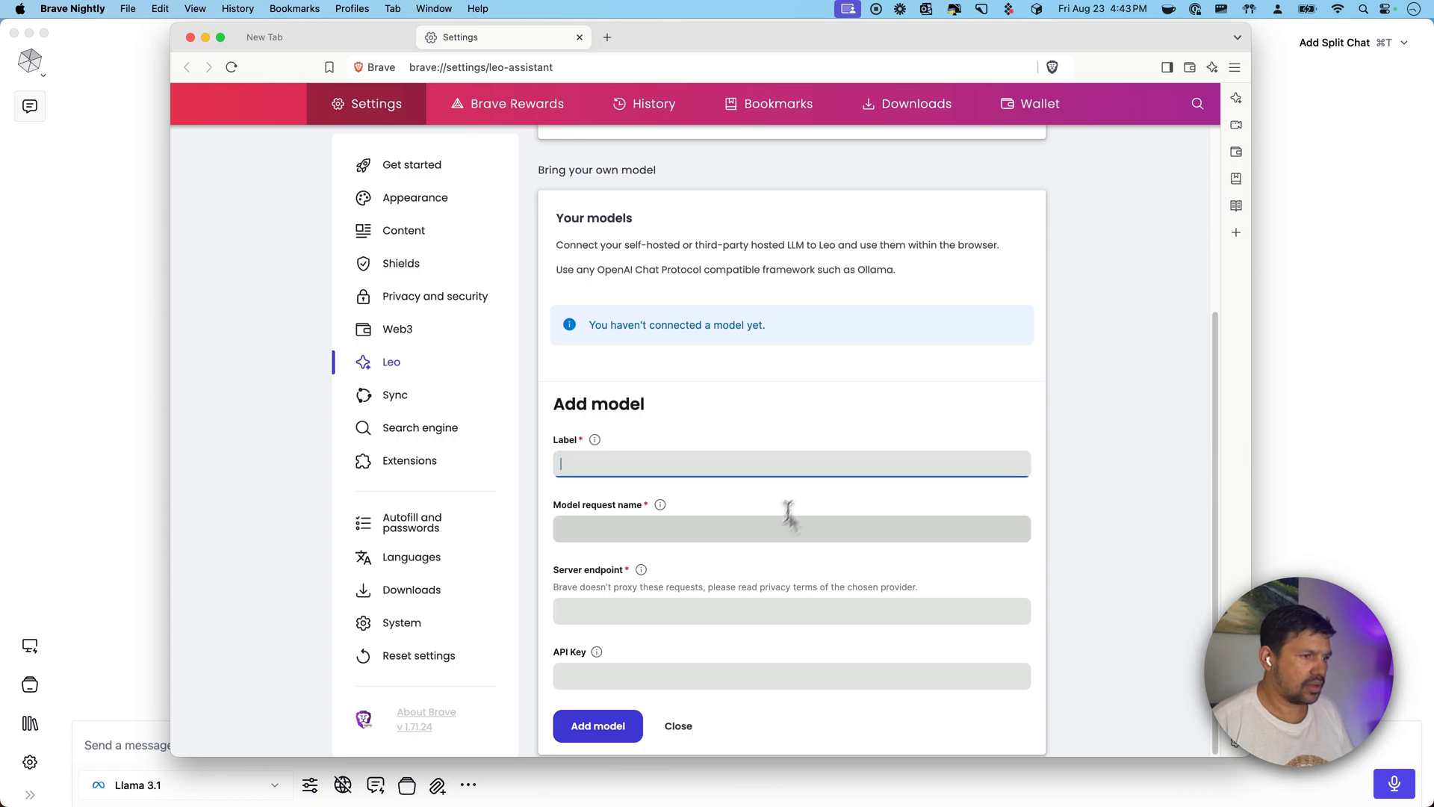
click(733, 530)
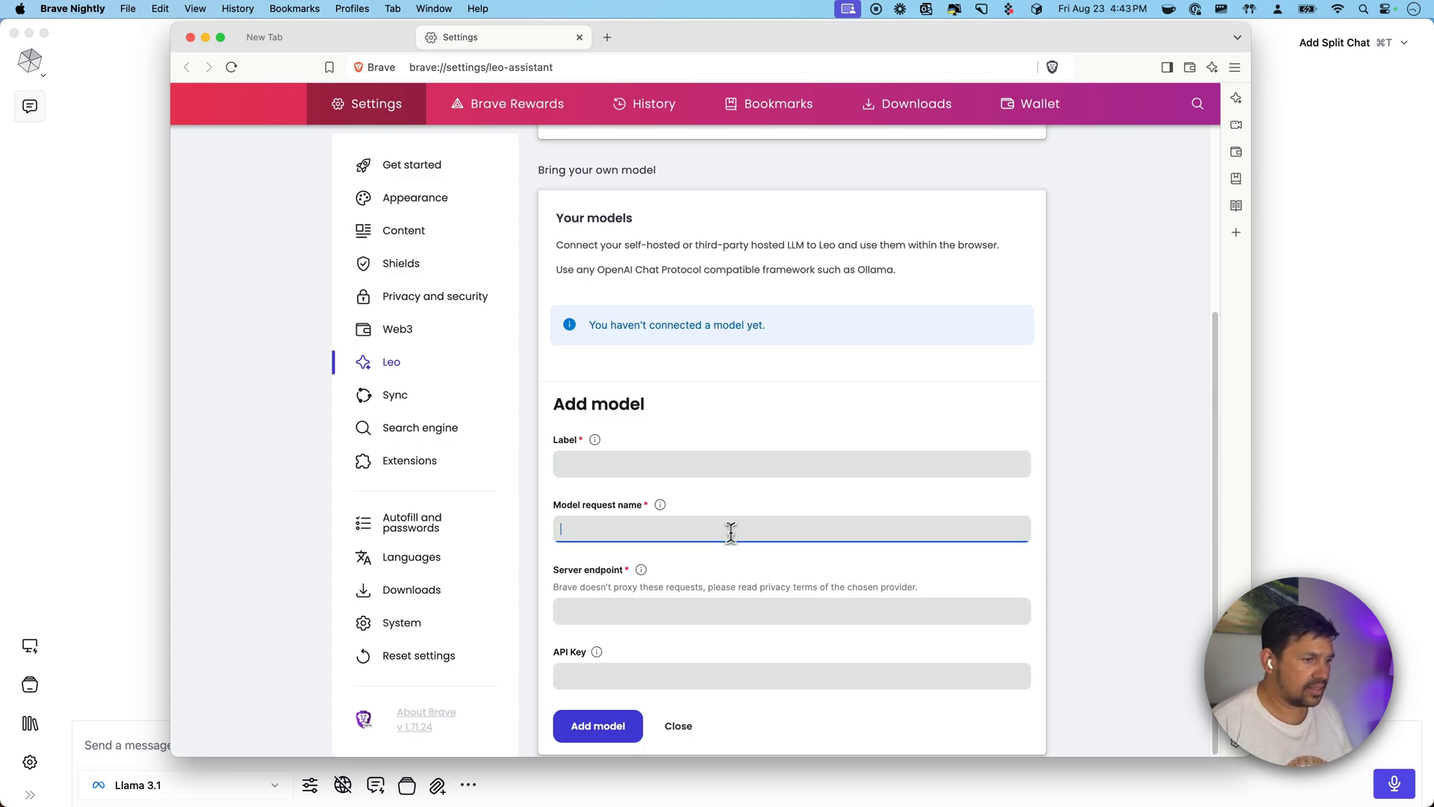
click(608, 612)
click(605, 670)
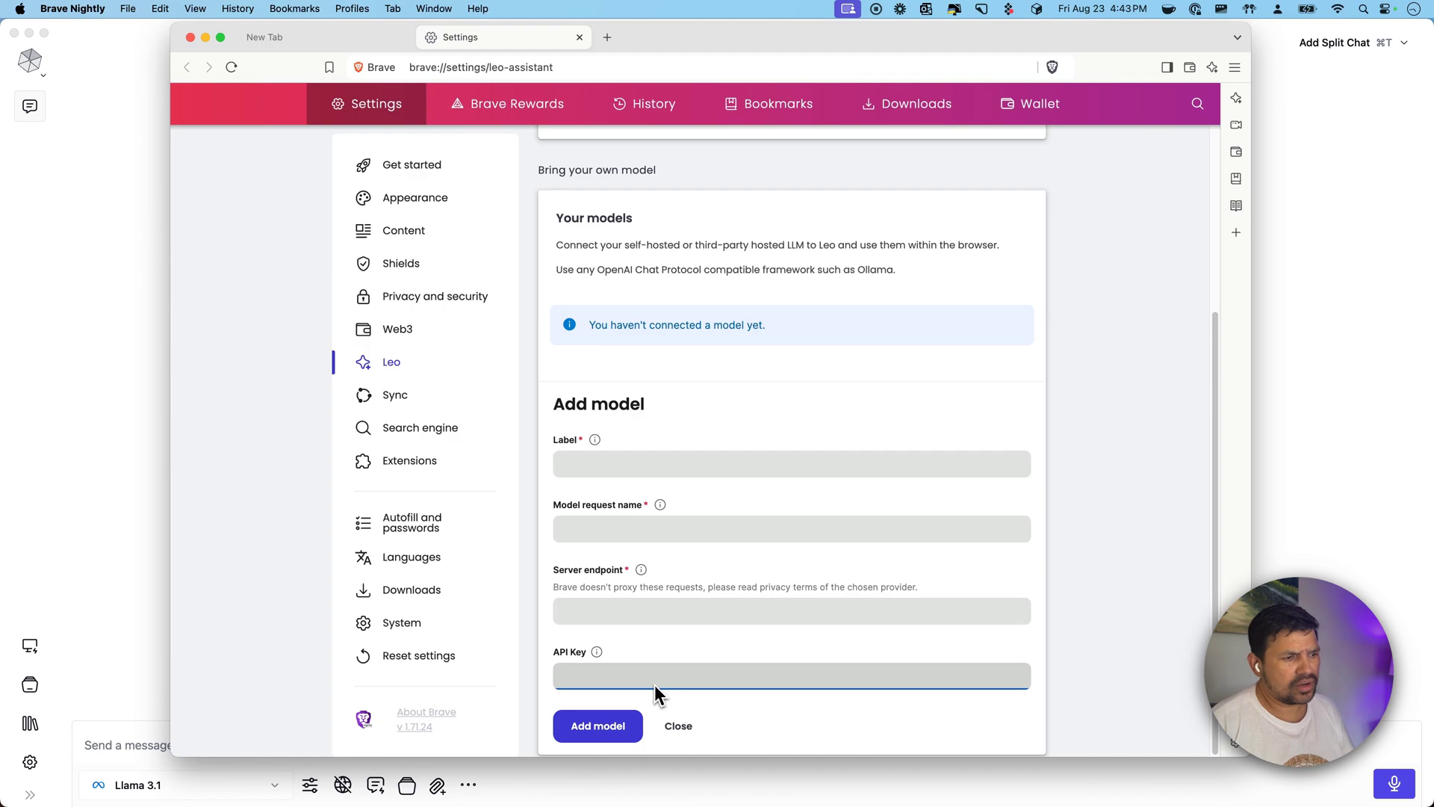
click(615, 465)
click(618, 527)
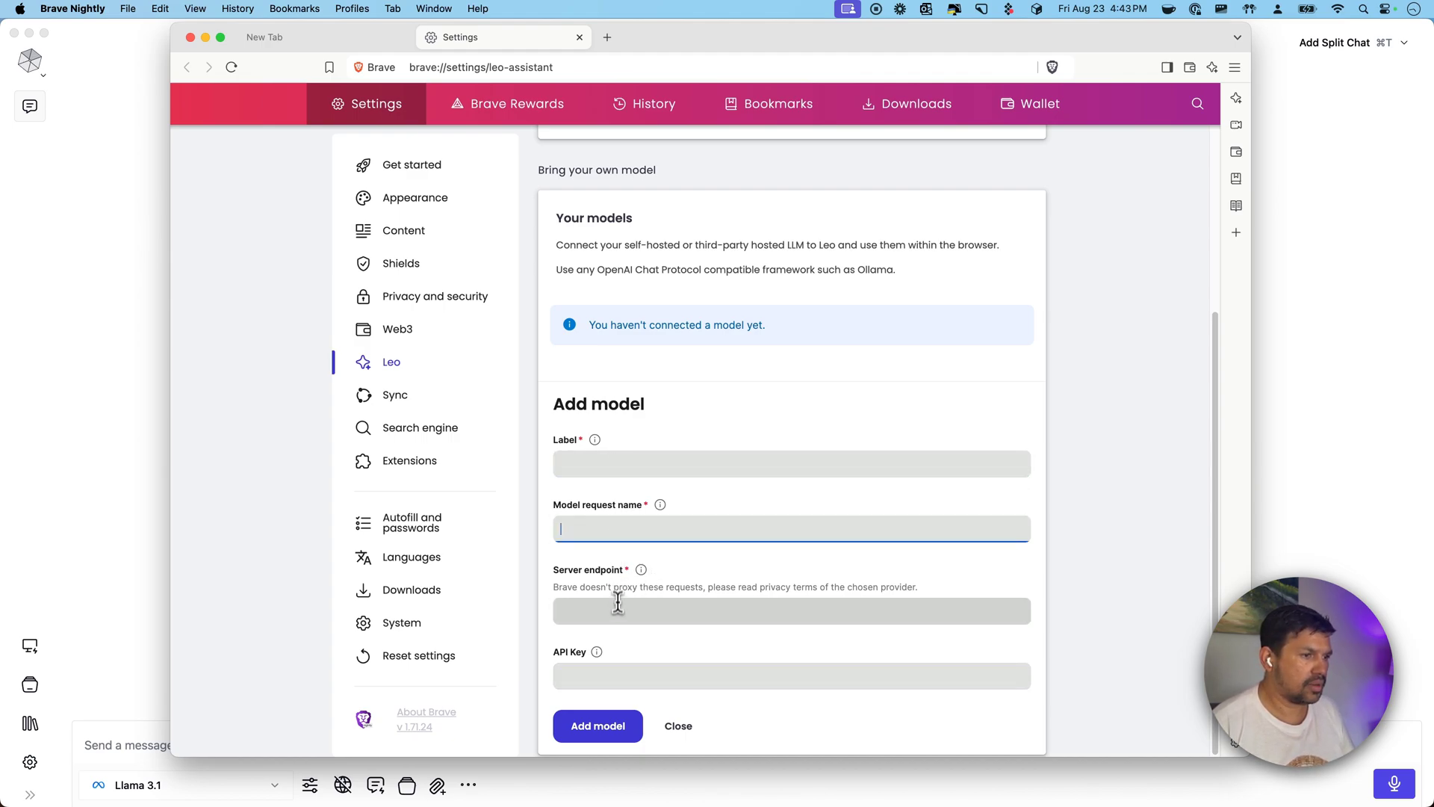
click(606, 622)
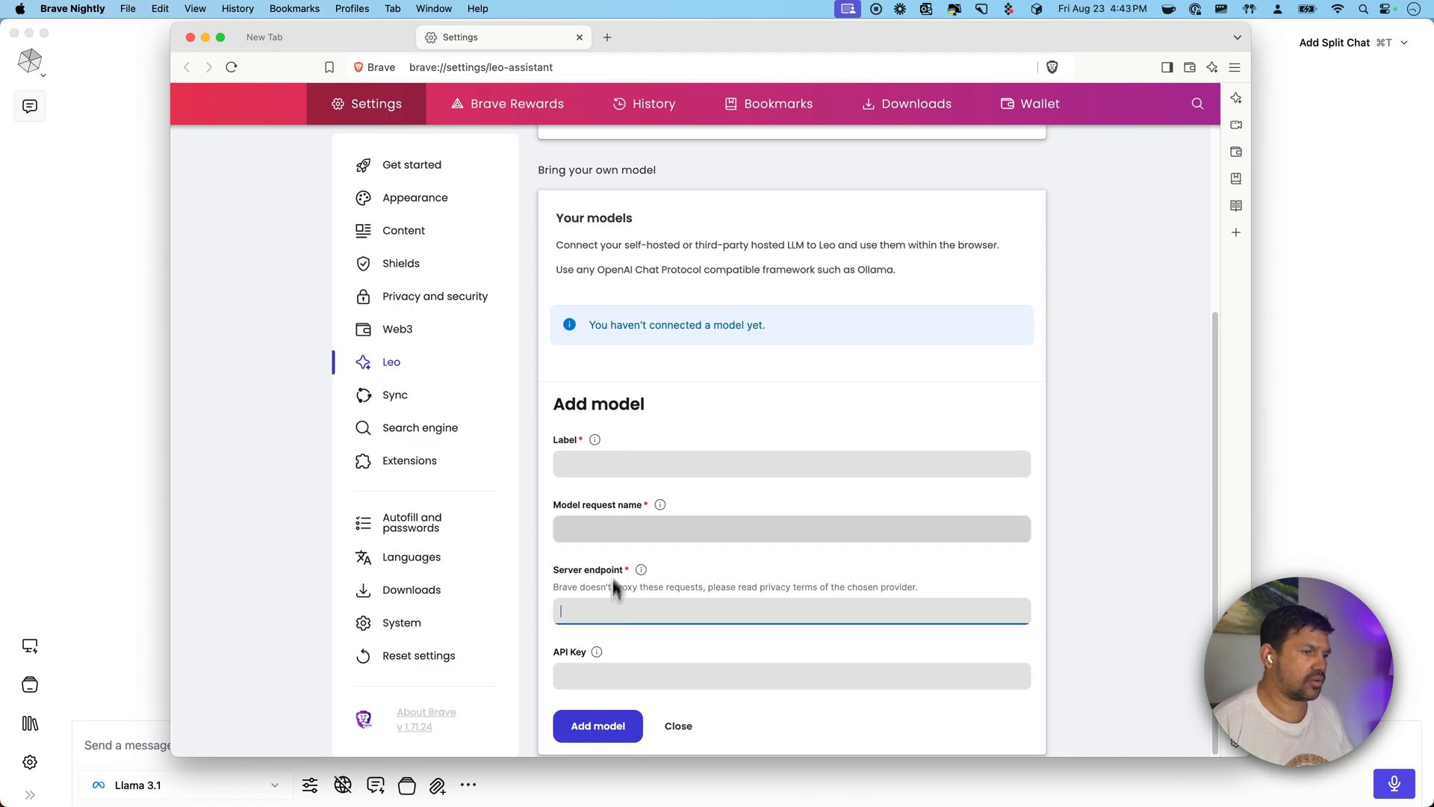
click(613, 466)
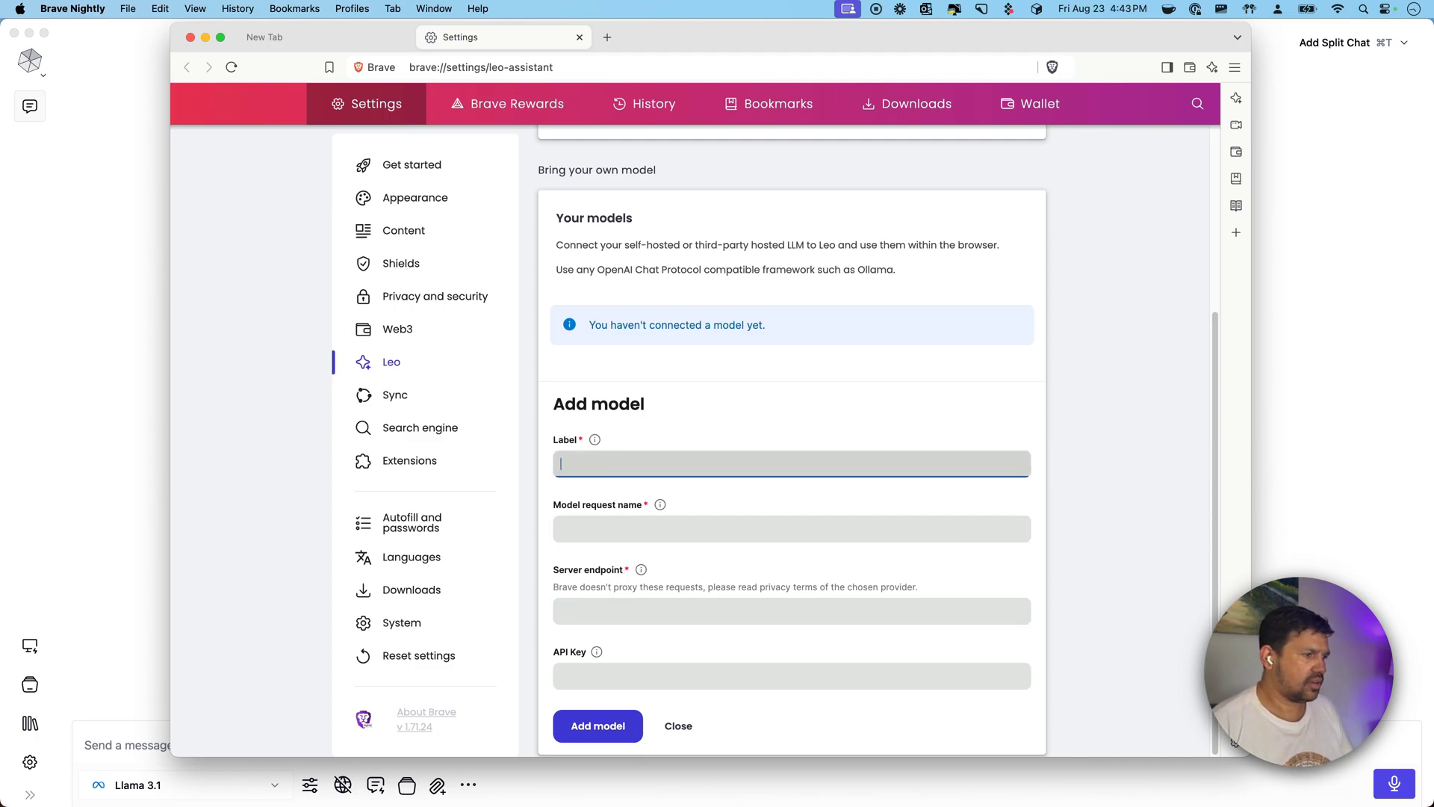
text(Lla)
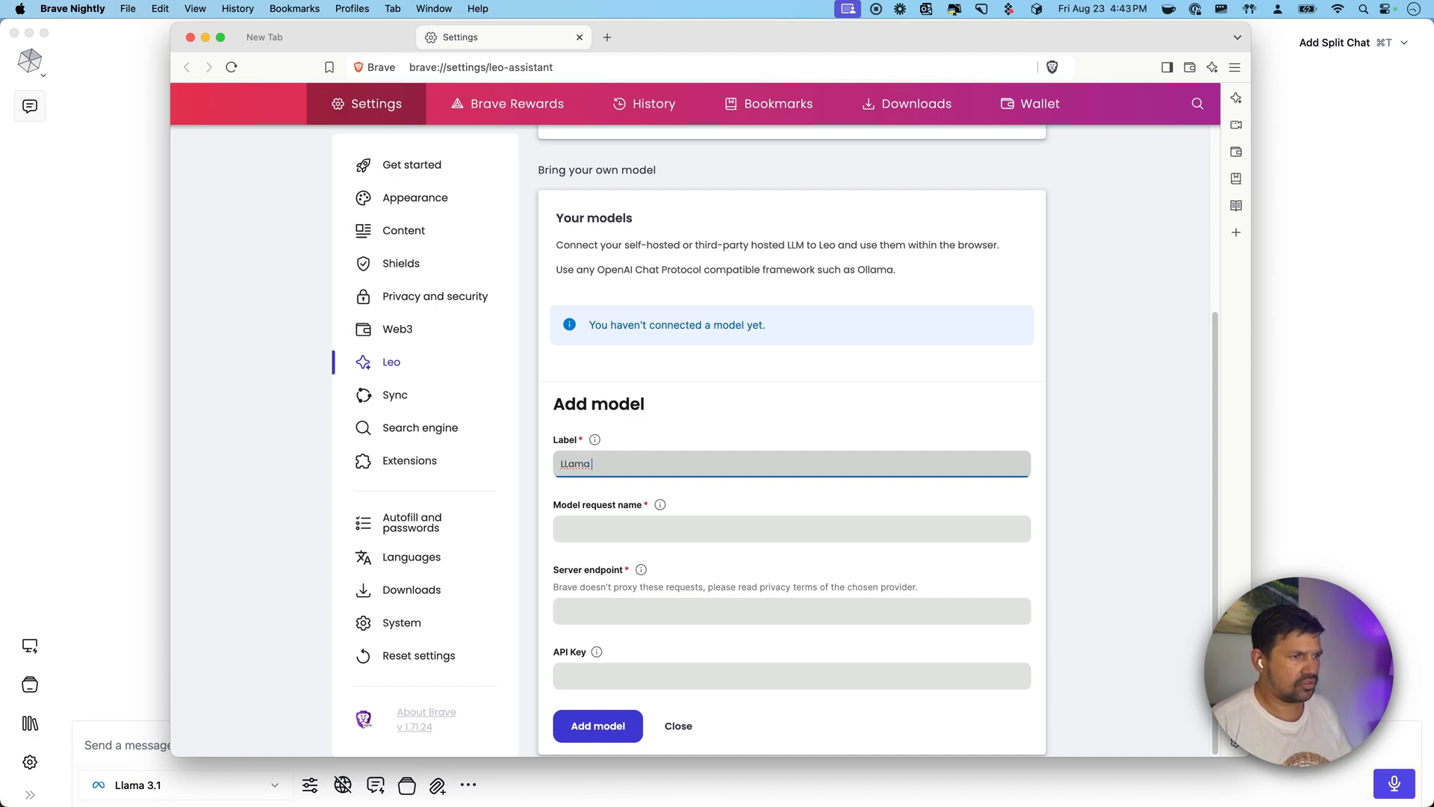
text(3.1)
click(690, 532)
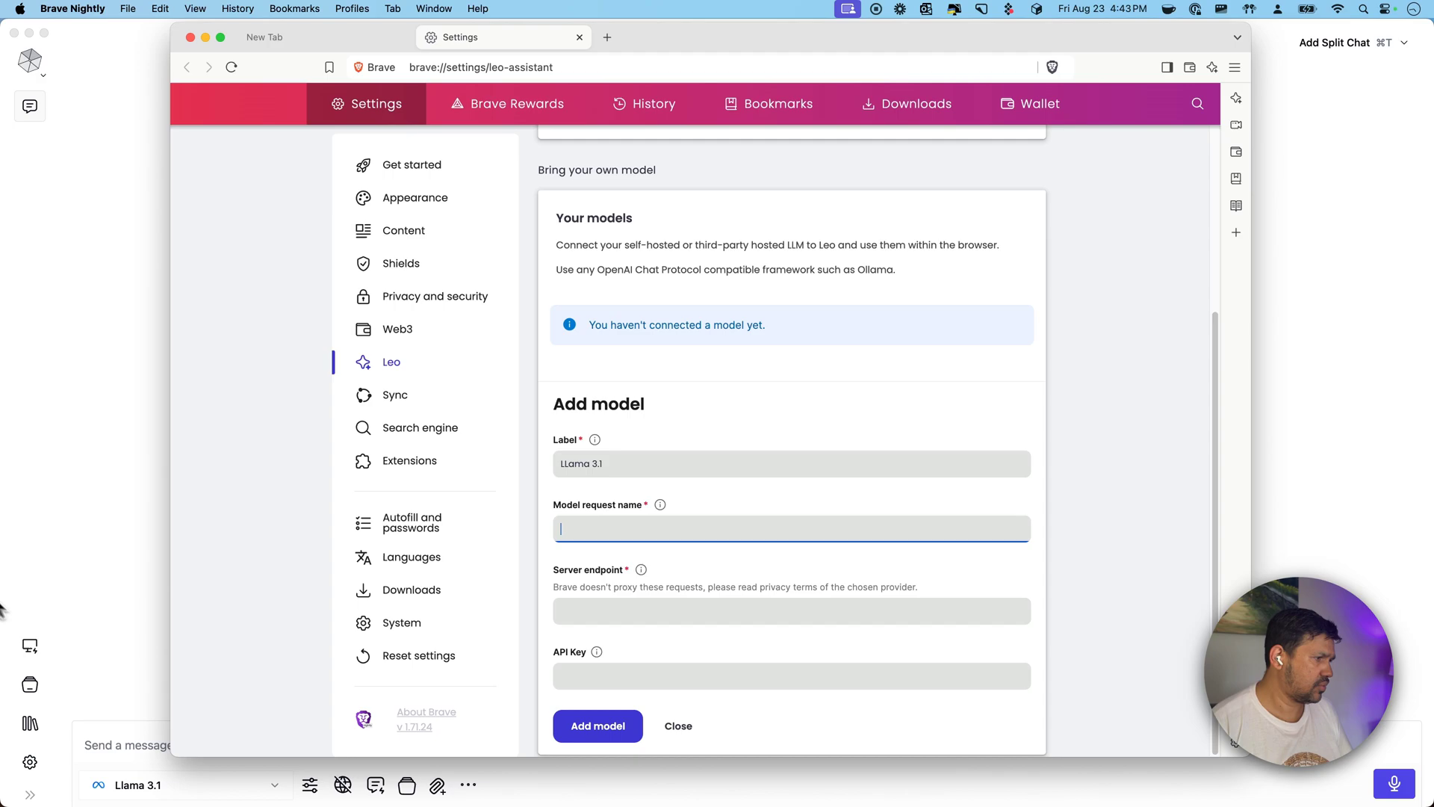
Step: Look up the installed model name llama3.1:latest in Msty's Local AI Models list
click(106, 695)
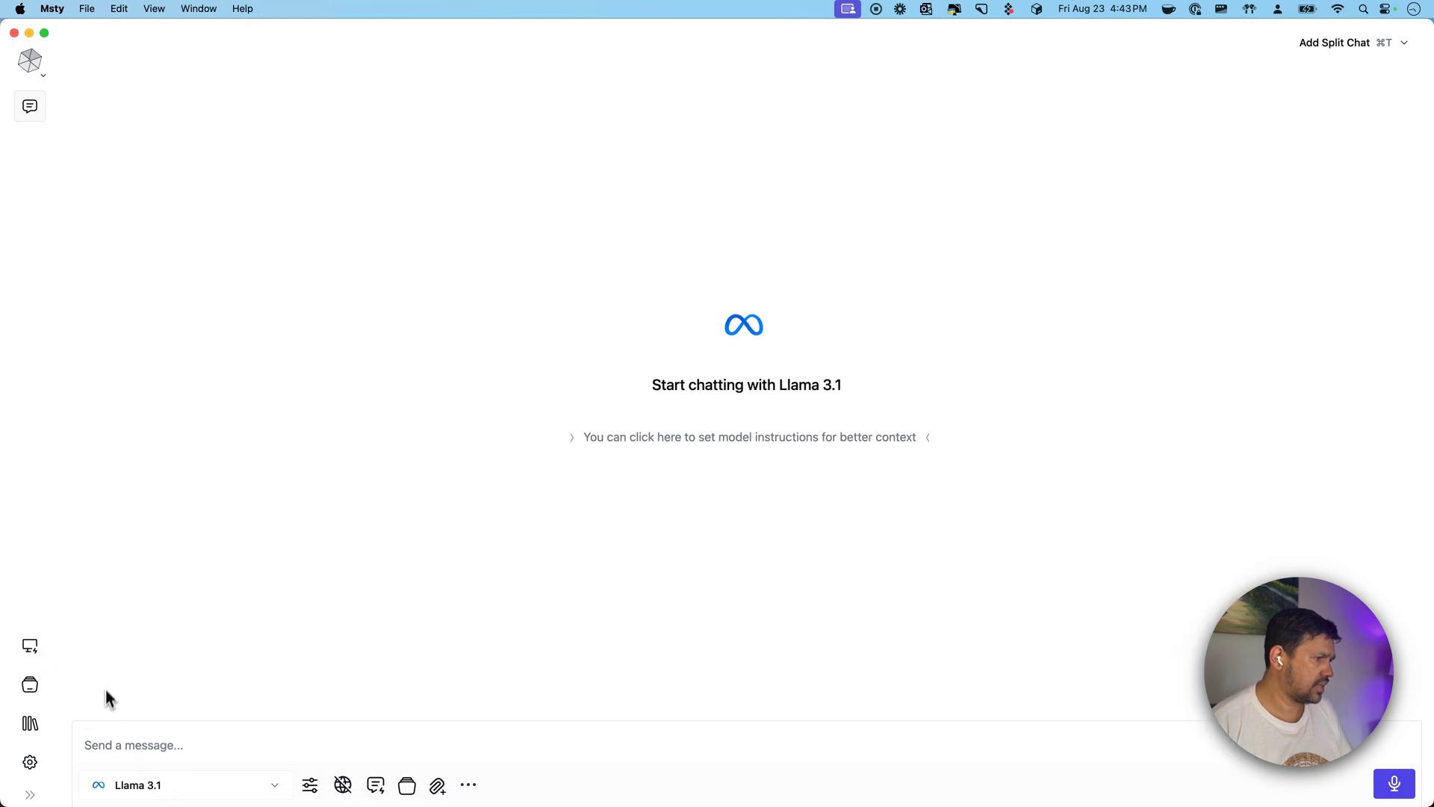
click(32, 648)
click(491, 201)
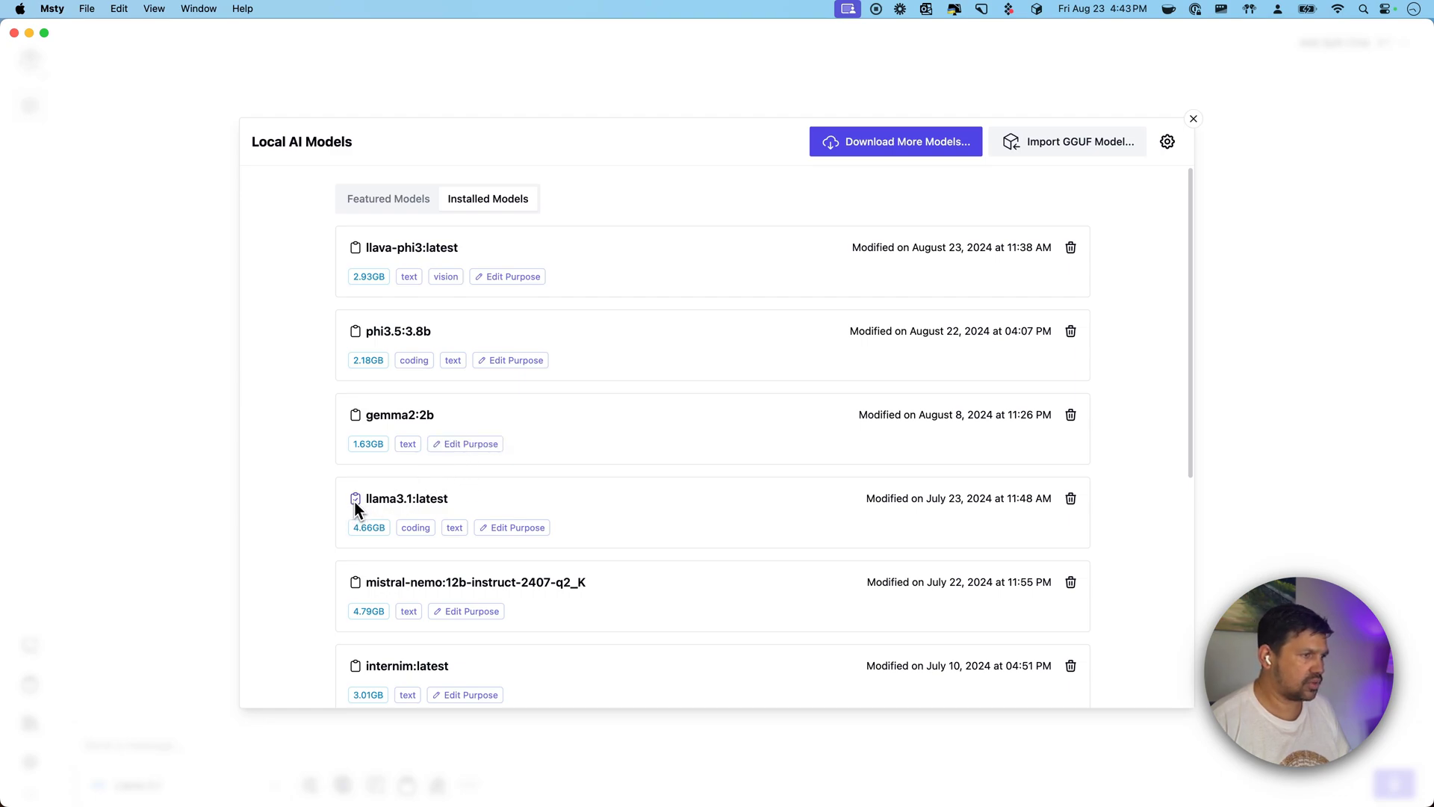
key(super+Tab)
Step: Fill Brave's model request name with llama3.1:latest and return to Msty
click(673, 528)
text(llama3.1:latest)
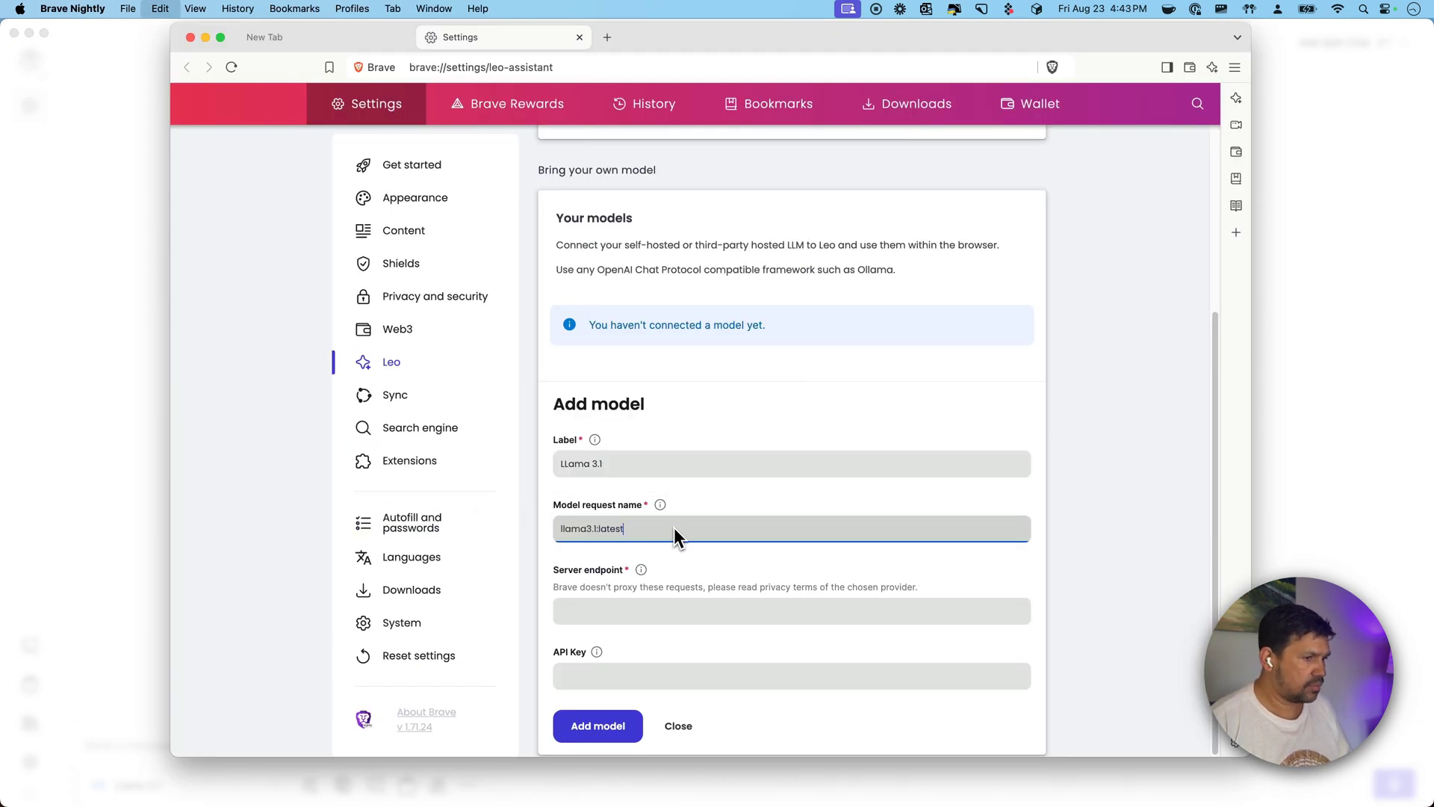
click(600, 611)
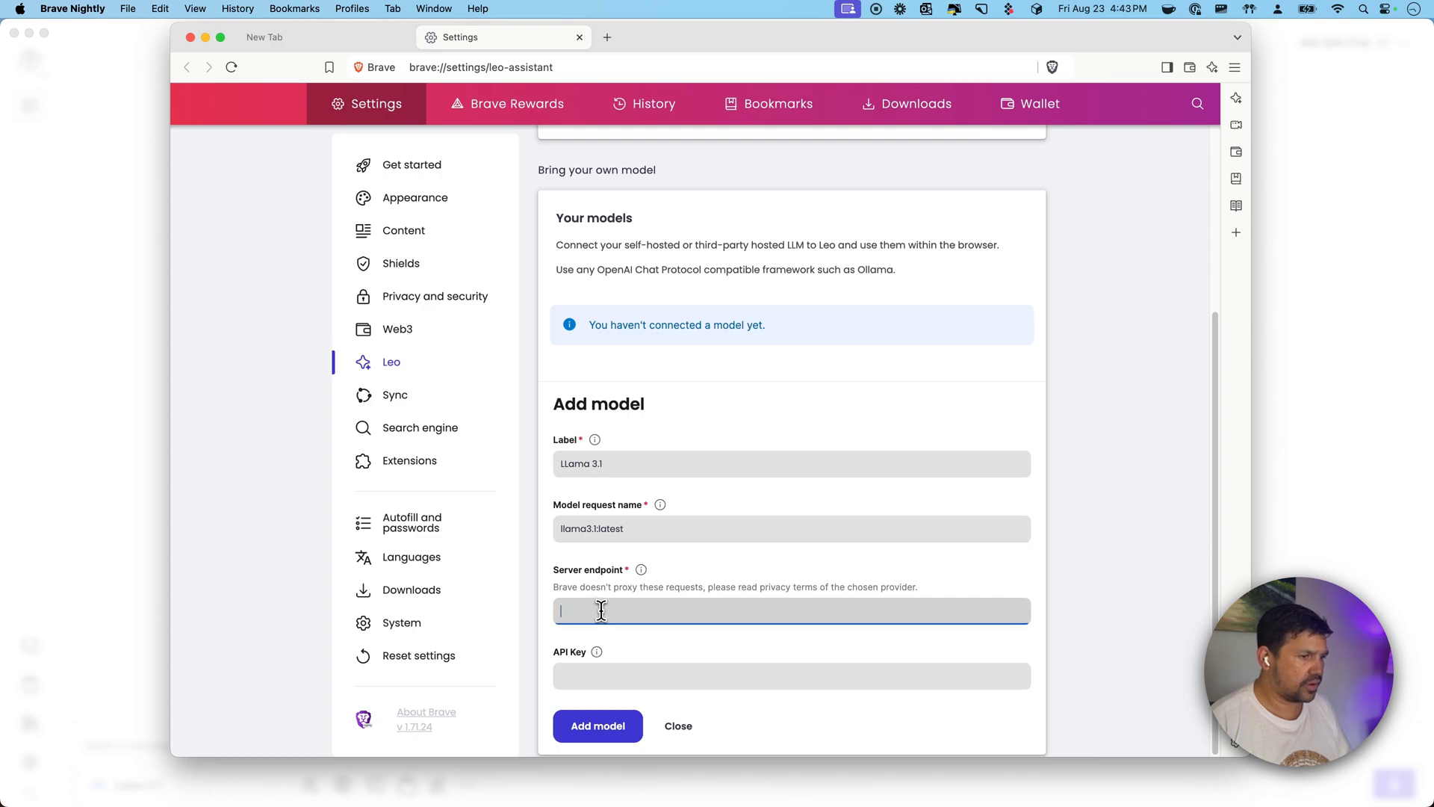
click(145, 471)
Step: Reach Msty's Local AI service settings showing the service endpoint
click(224, 430)
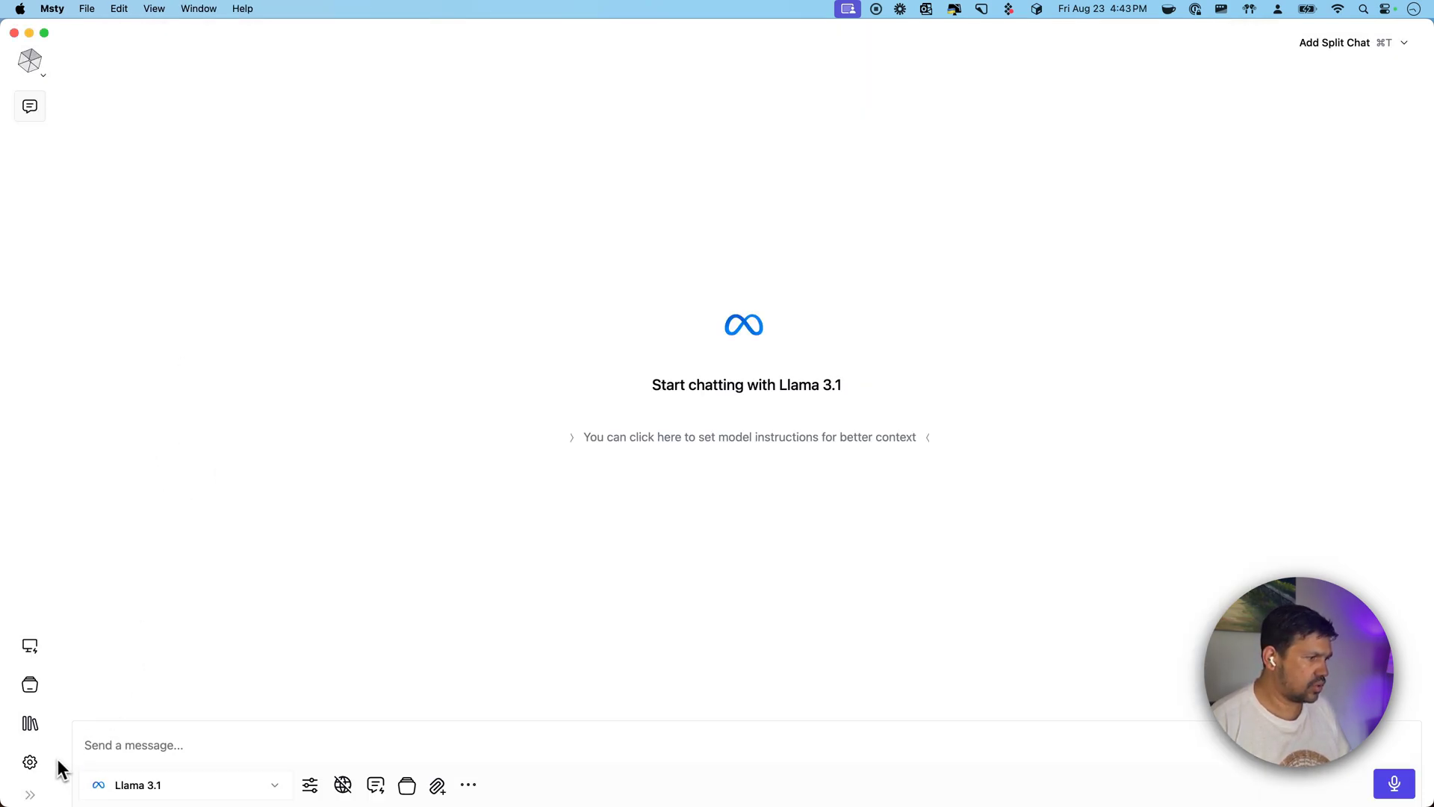
click(31, 762)
click(151, 553)
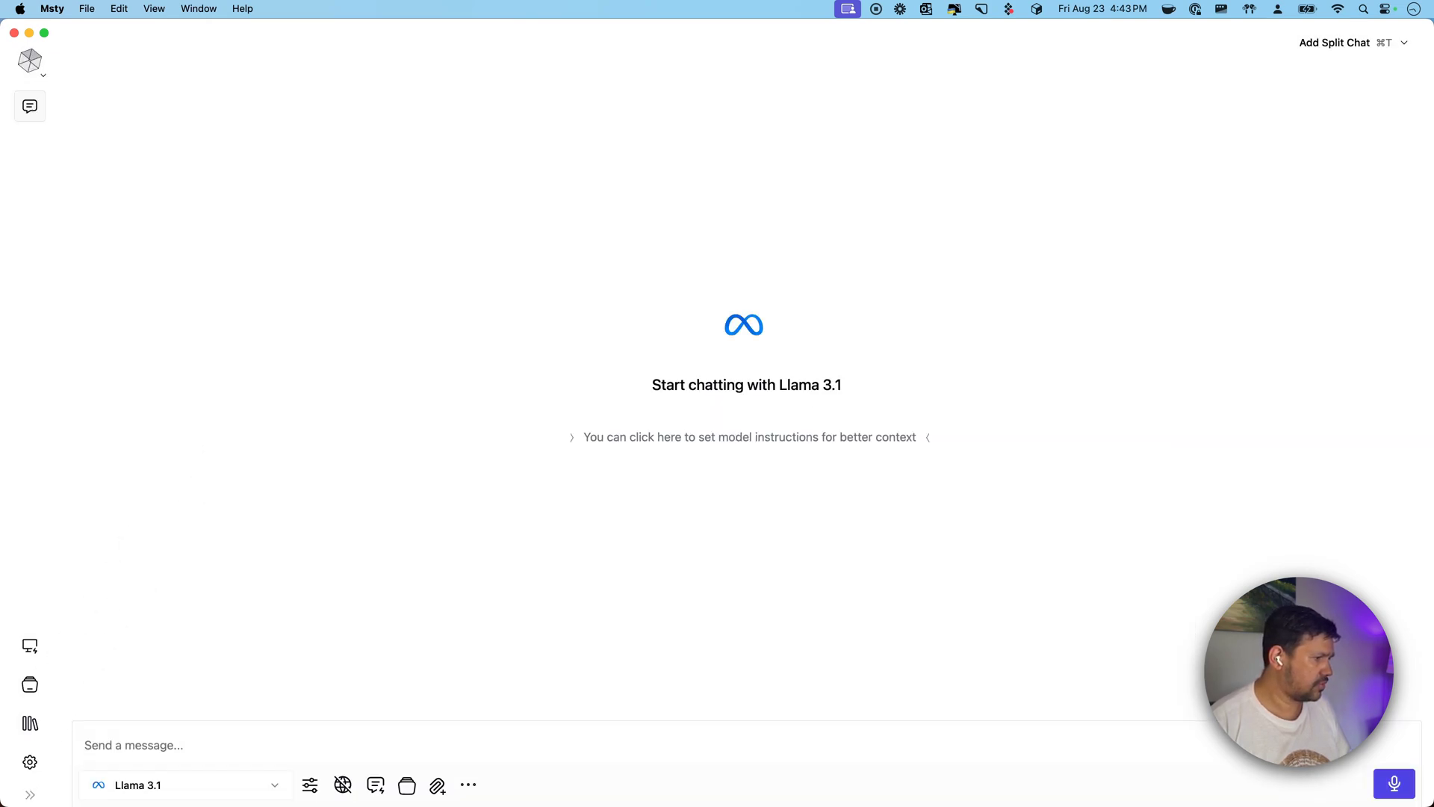
click(31, 762)
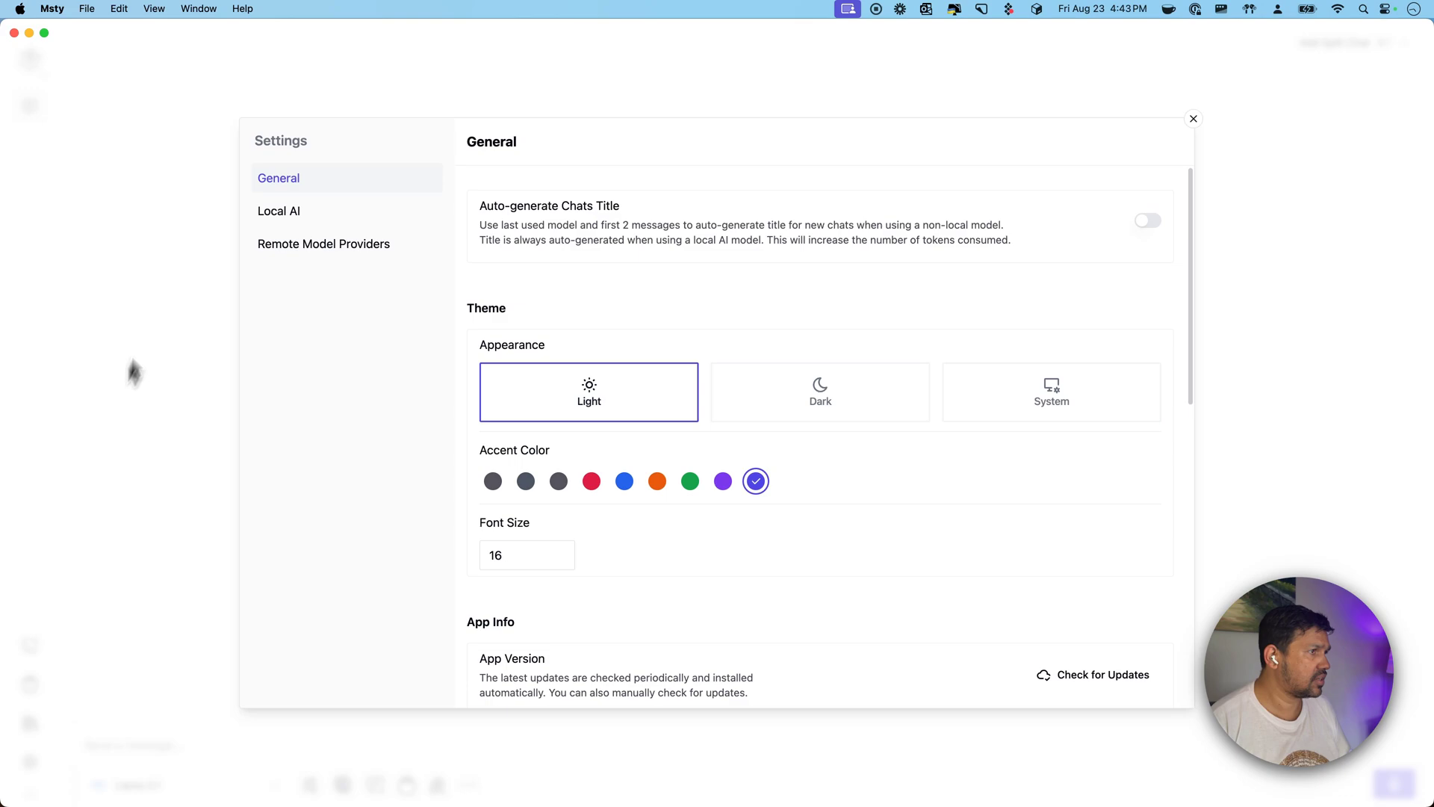
click(293, 215)
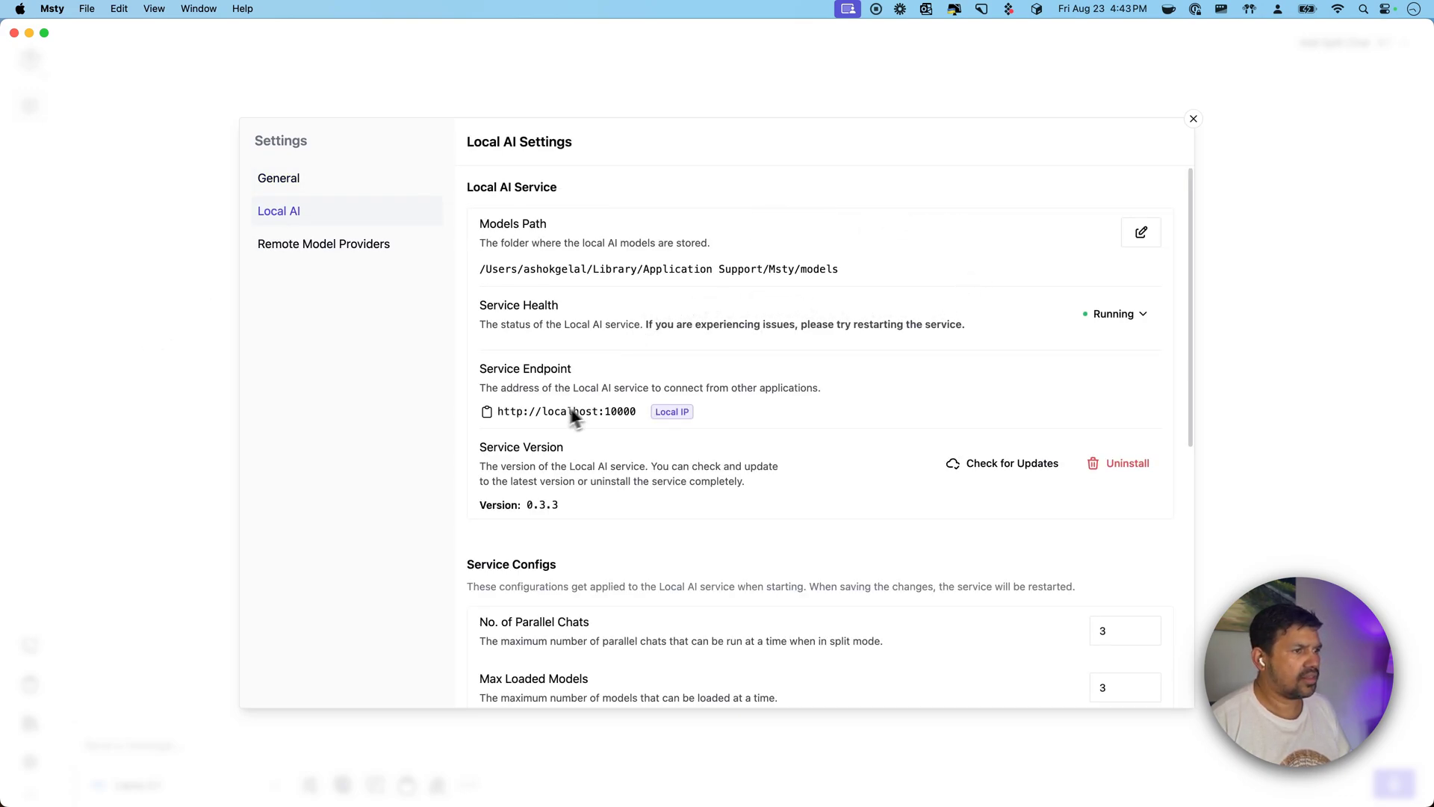
click(485, 412)
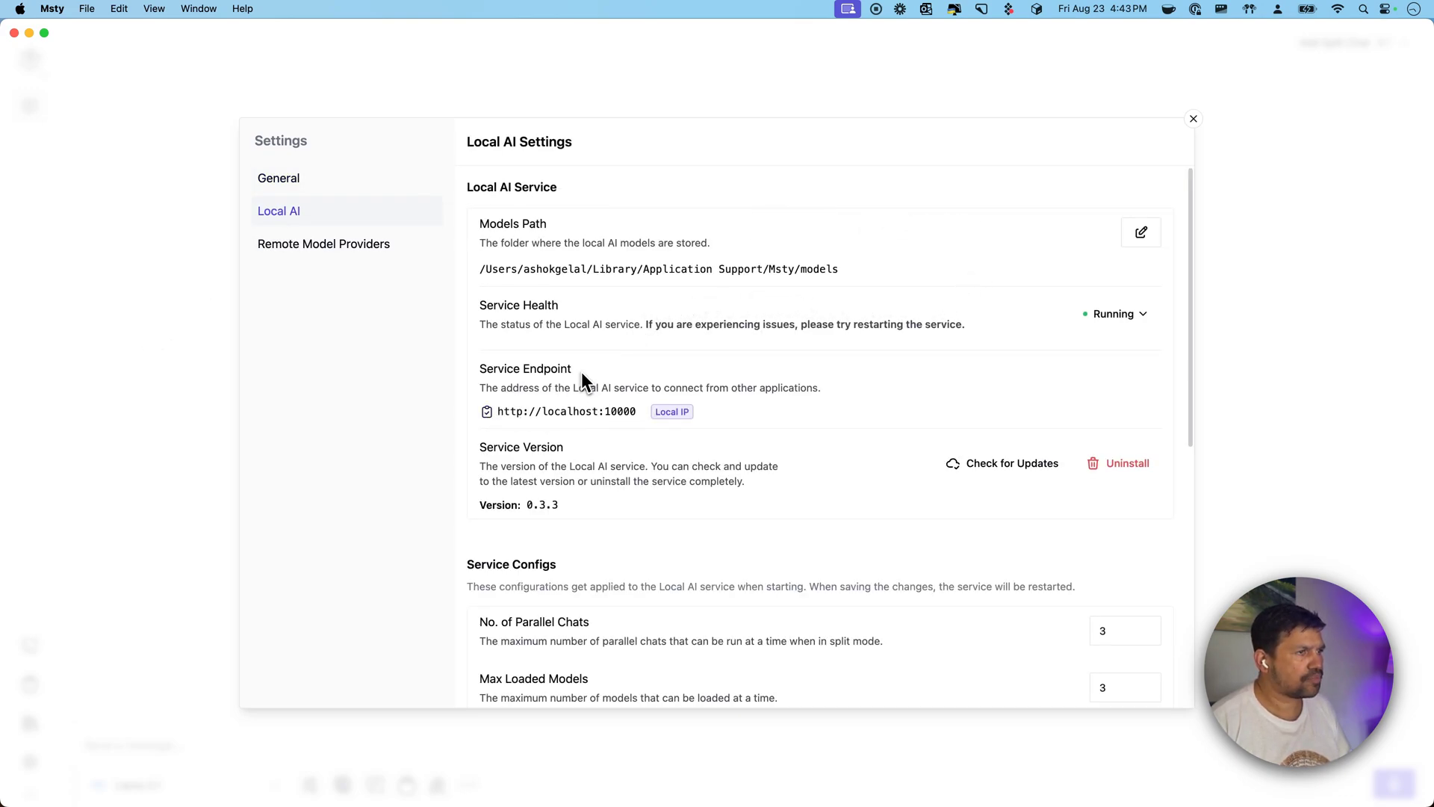
key(super+Tab)
key(super+v)
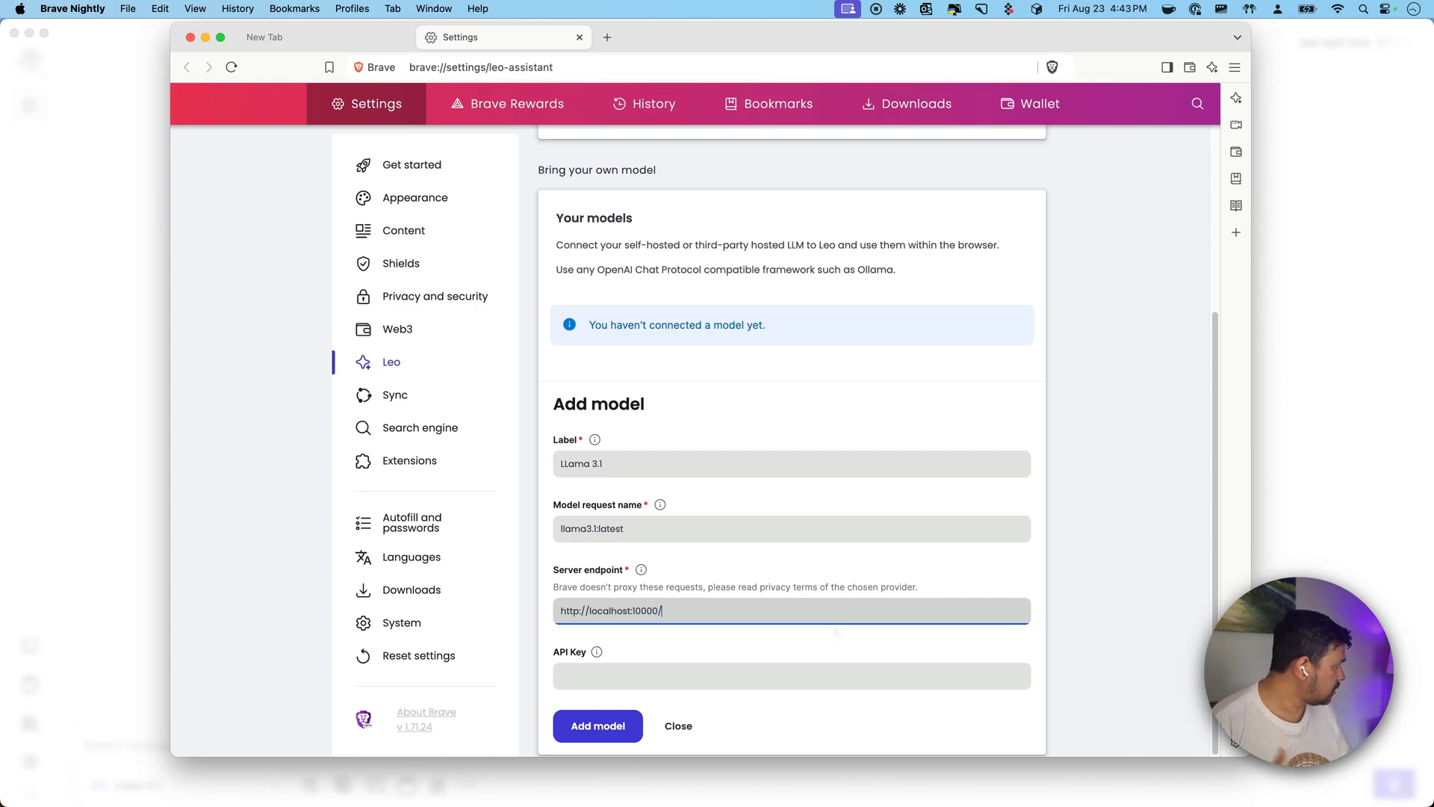
text(v1/ch)
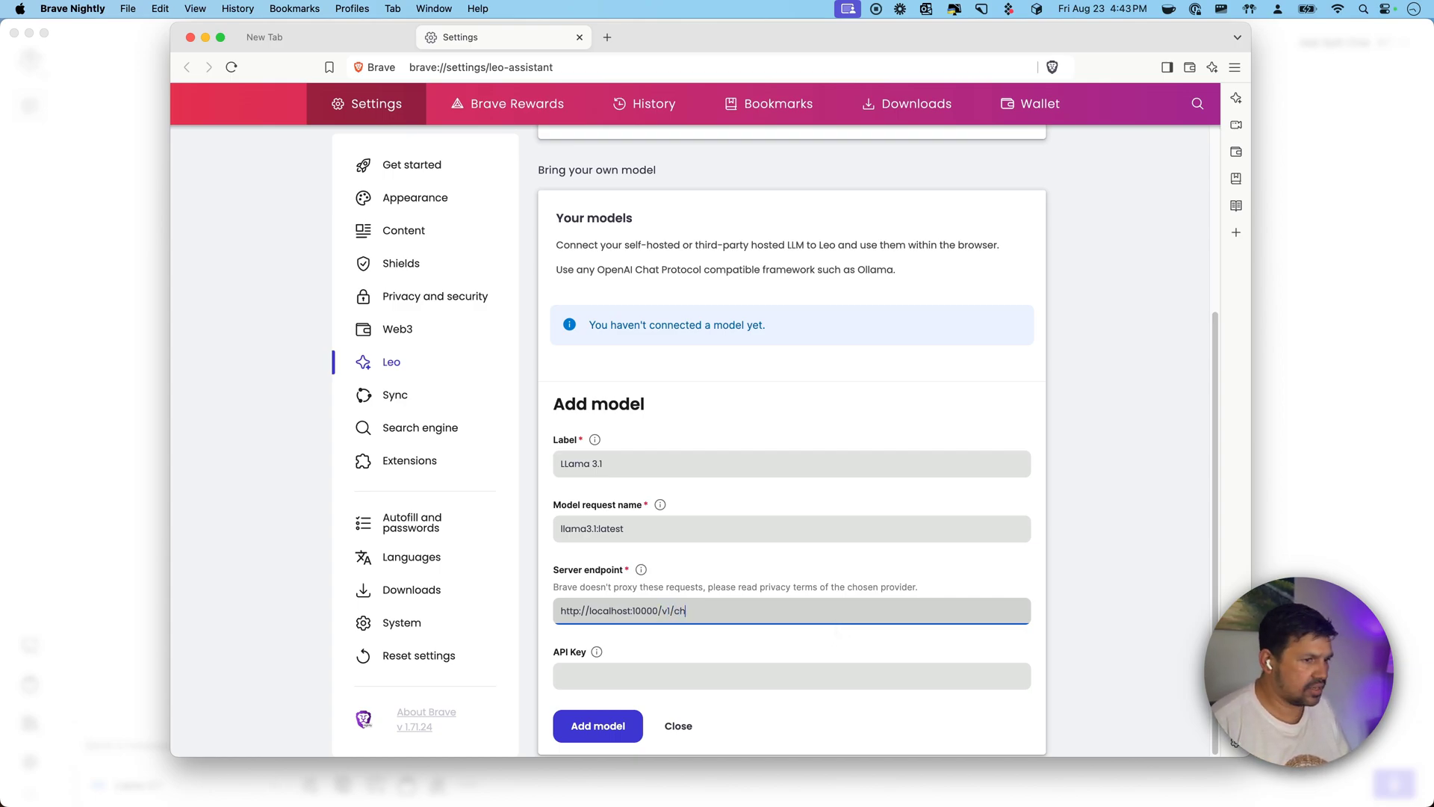
text(at/completions/)
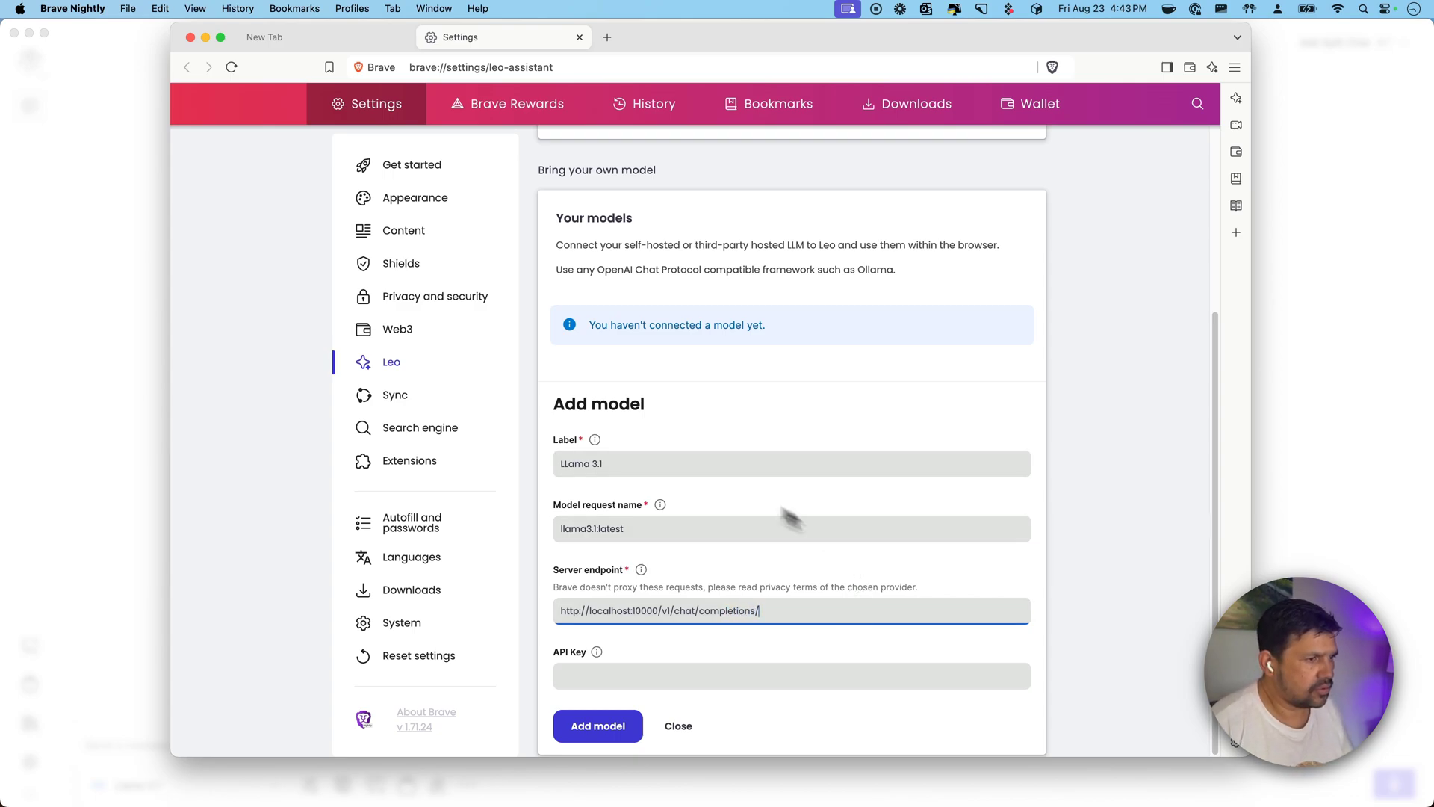
click(600, 470)
click(671, 531)
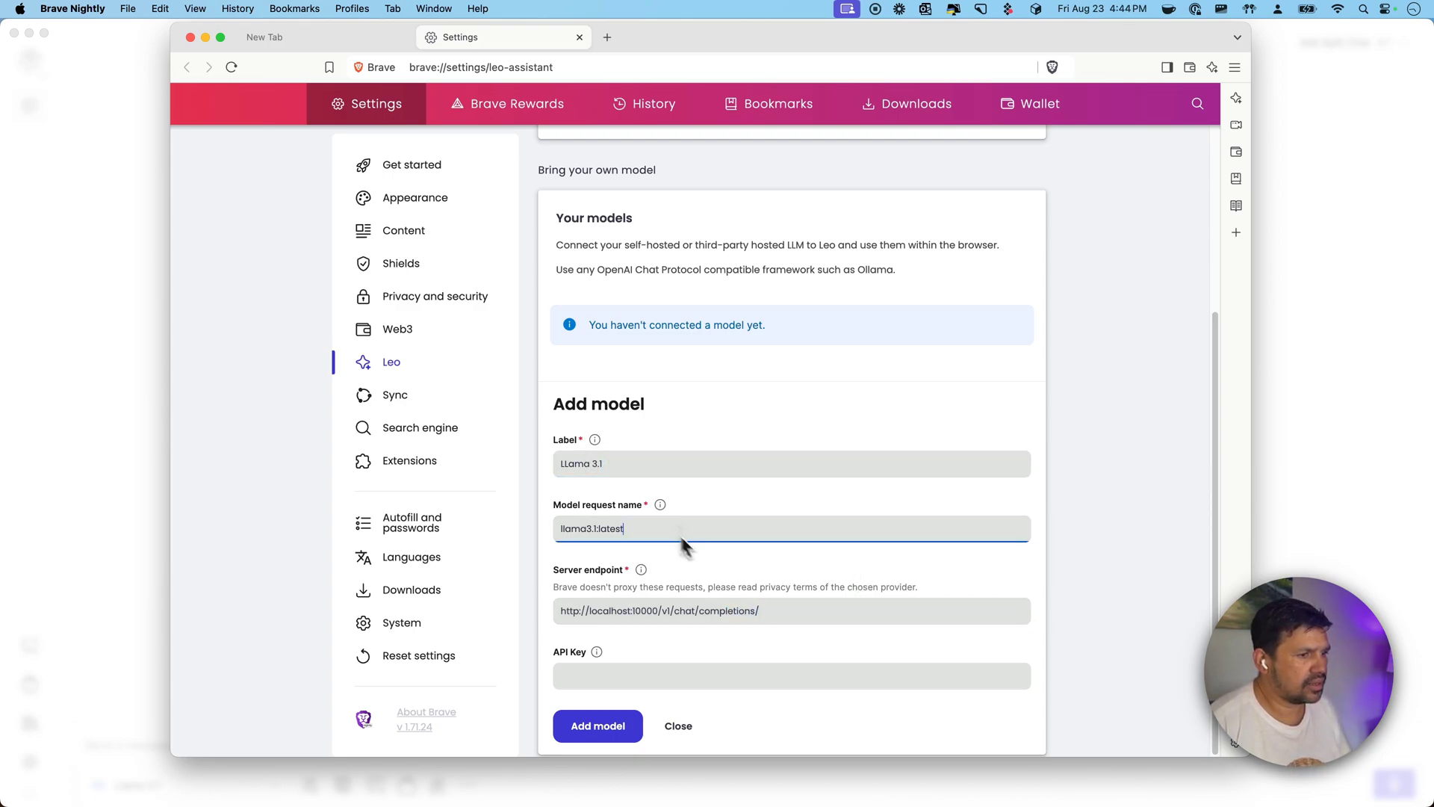
drag(661, 611, 558, 615)
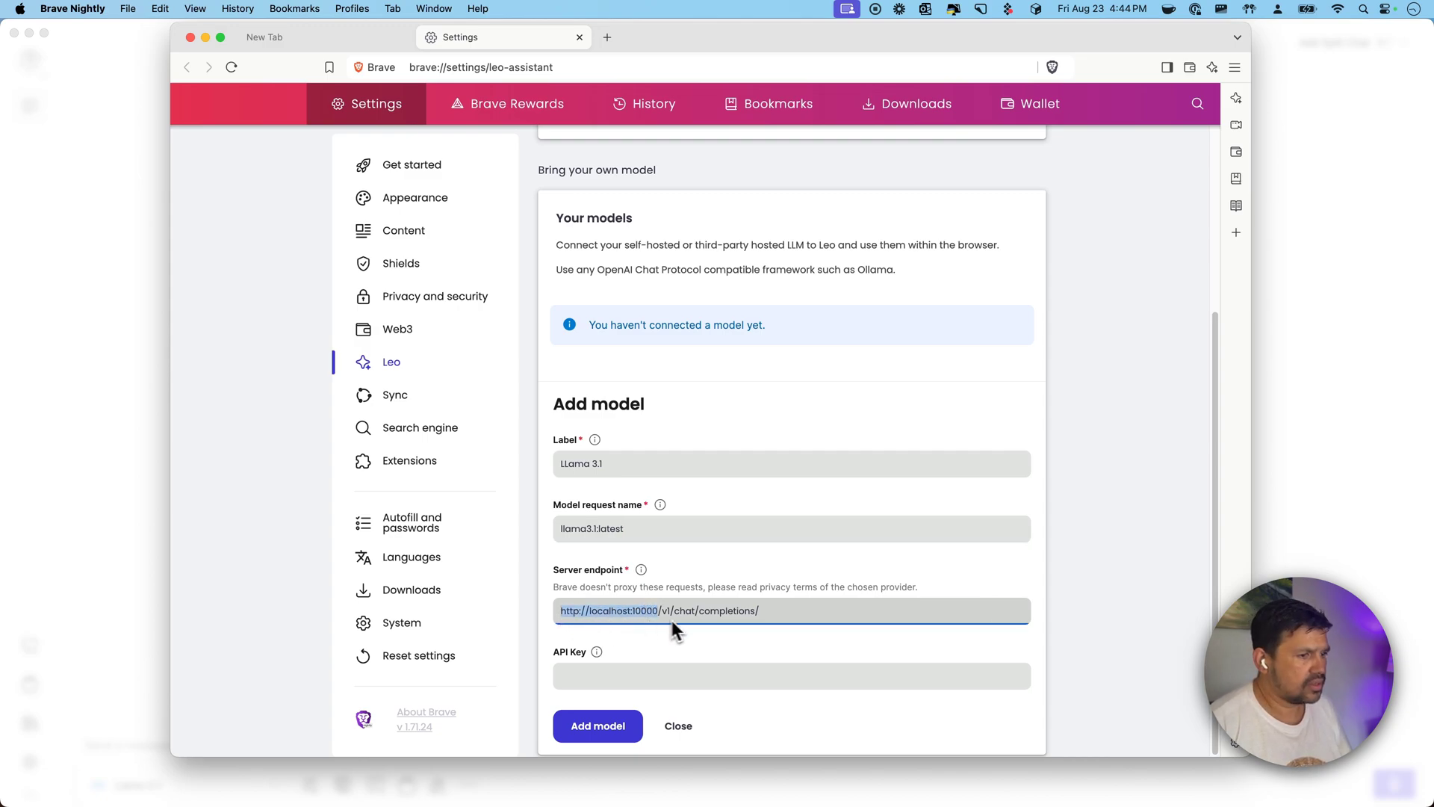
drag(661, 611, 800, 612)
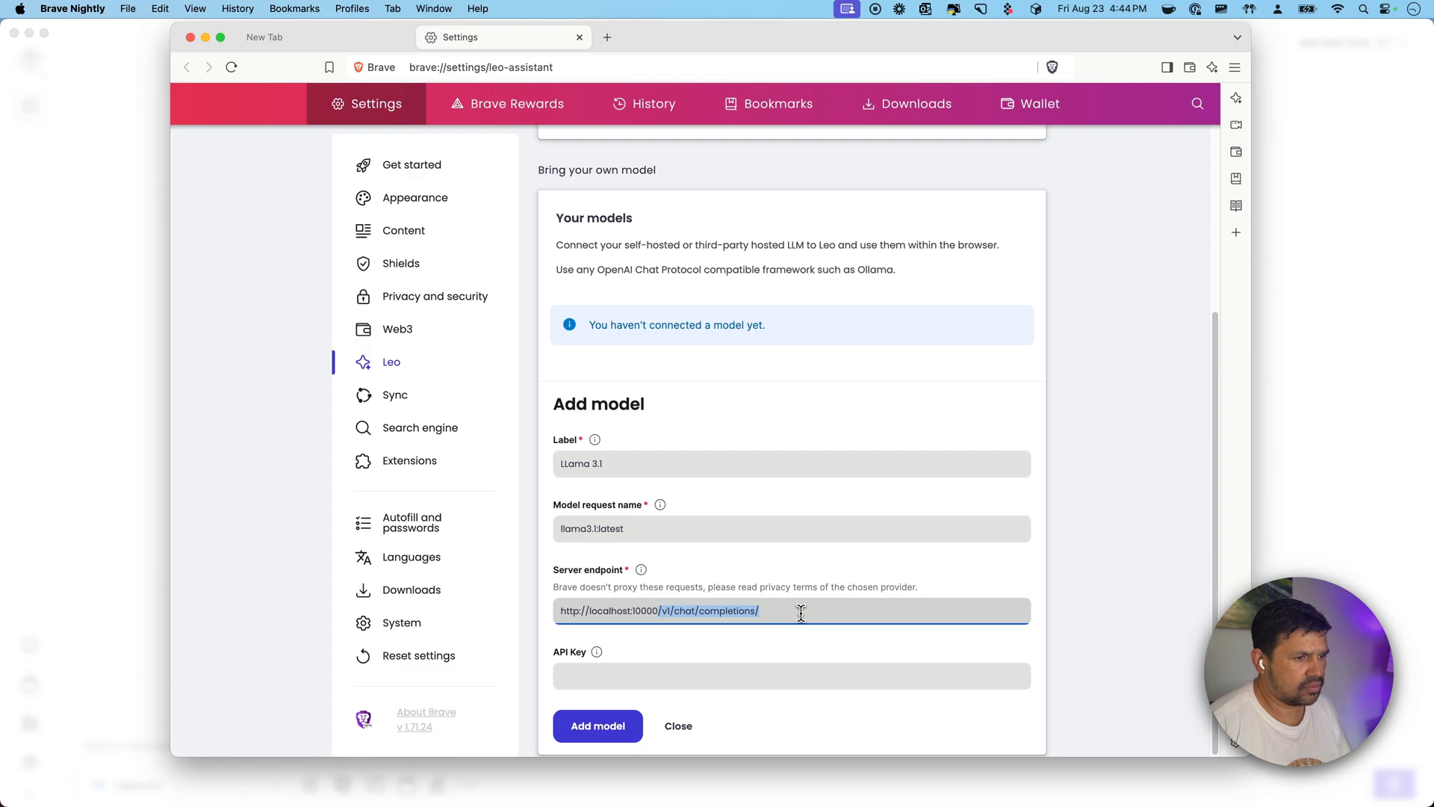
click(800, 611)
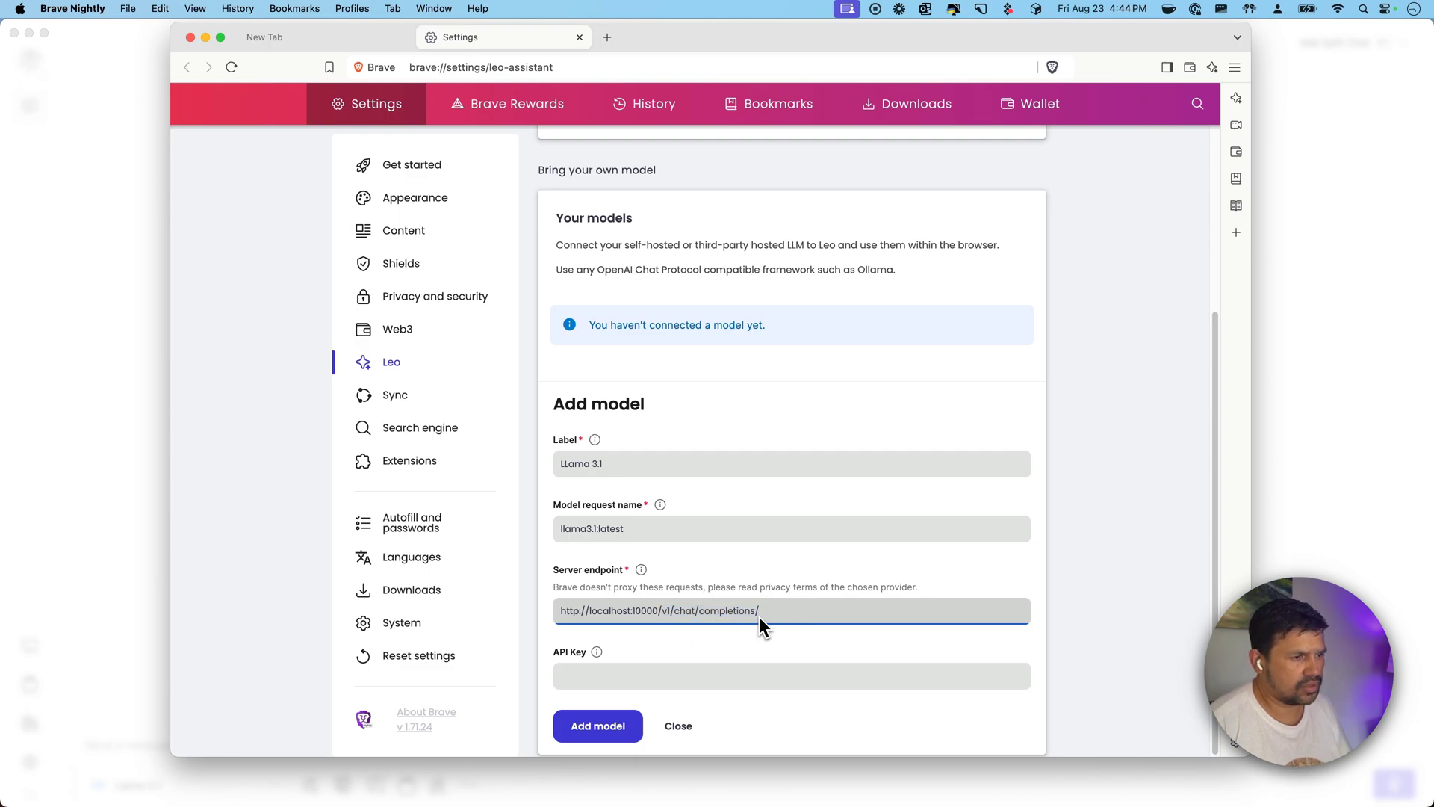
Step: Save the LLama 3.1 custom model and select it as Leo's model on the New Tab page
click(601, 731)
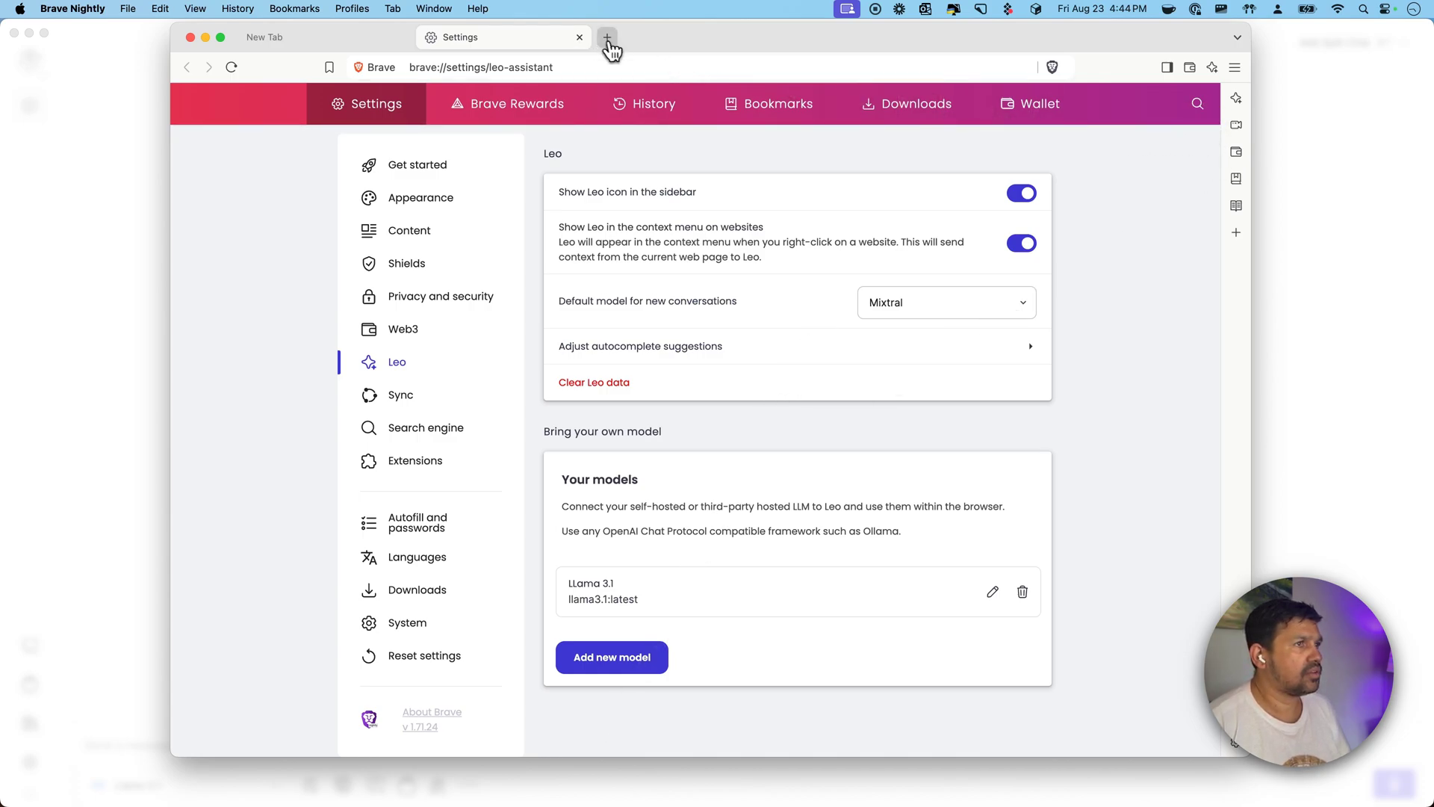
click(370, 40)
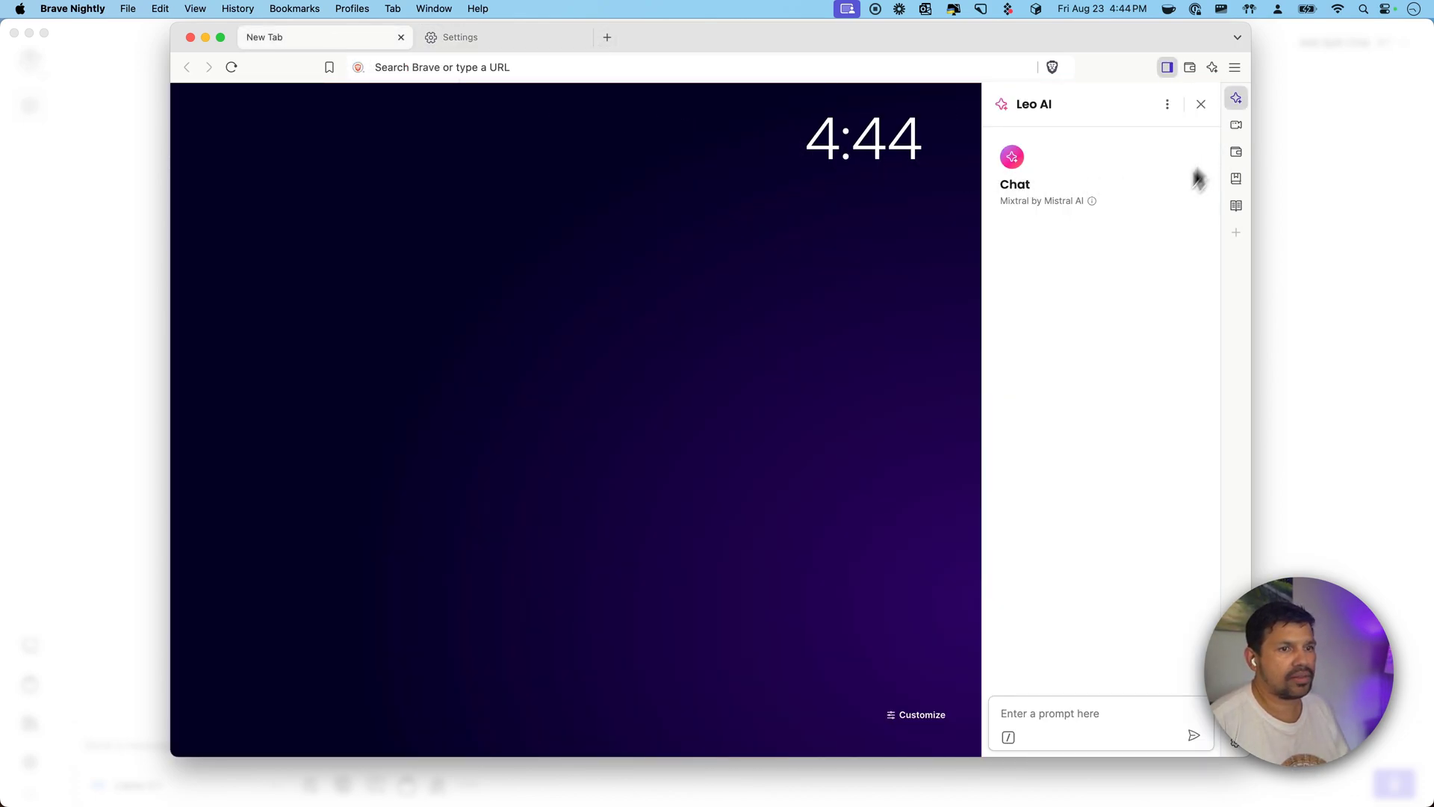
click(1167, 106)
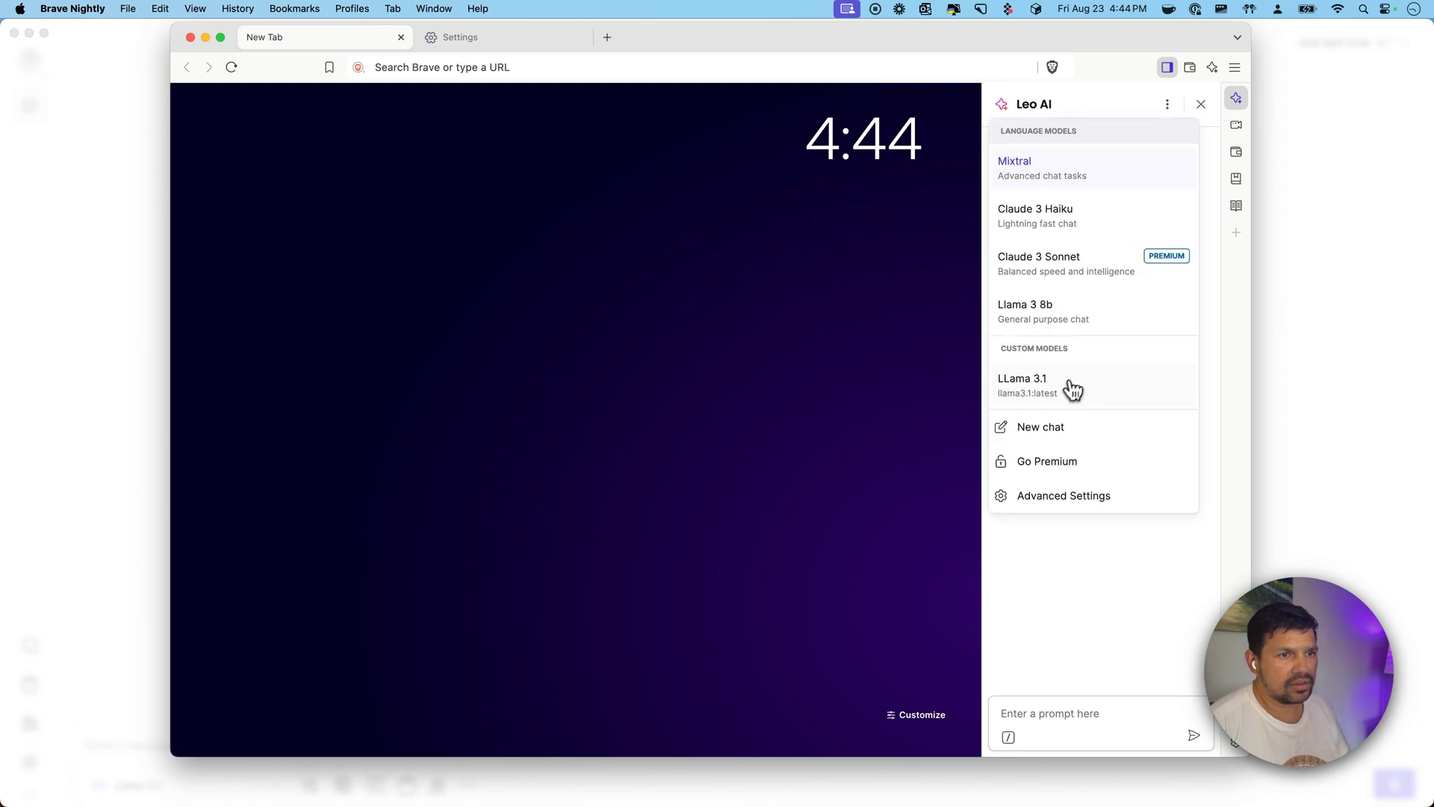
click(1037, 387)
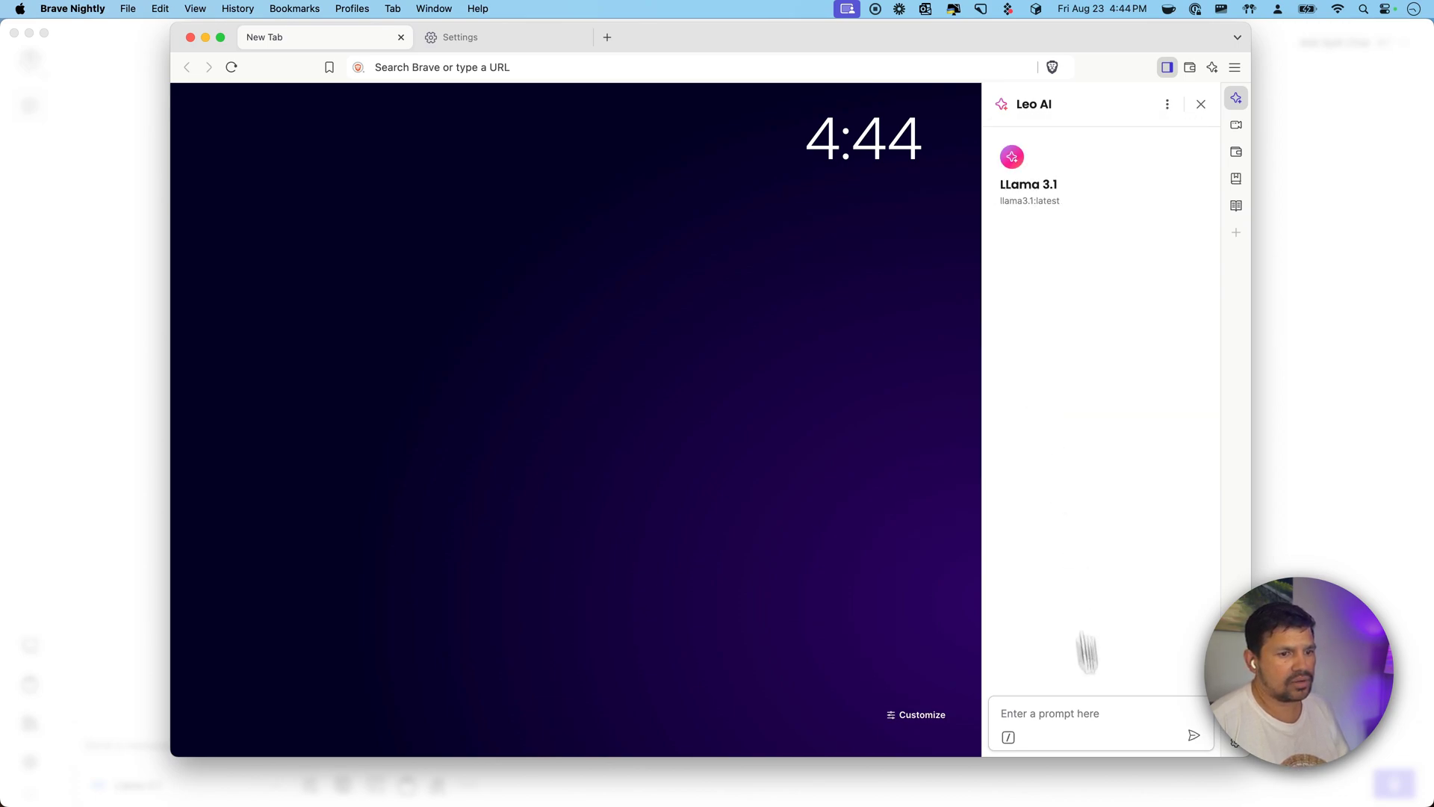
Step: Send Leo 'Hello' and a question about Brave's AI chat feature
click(1063, 728)
text(Hello)
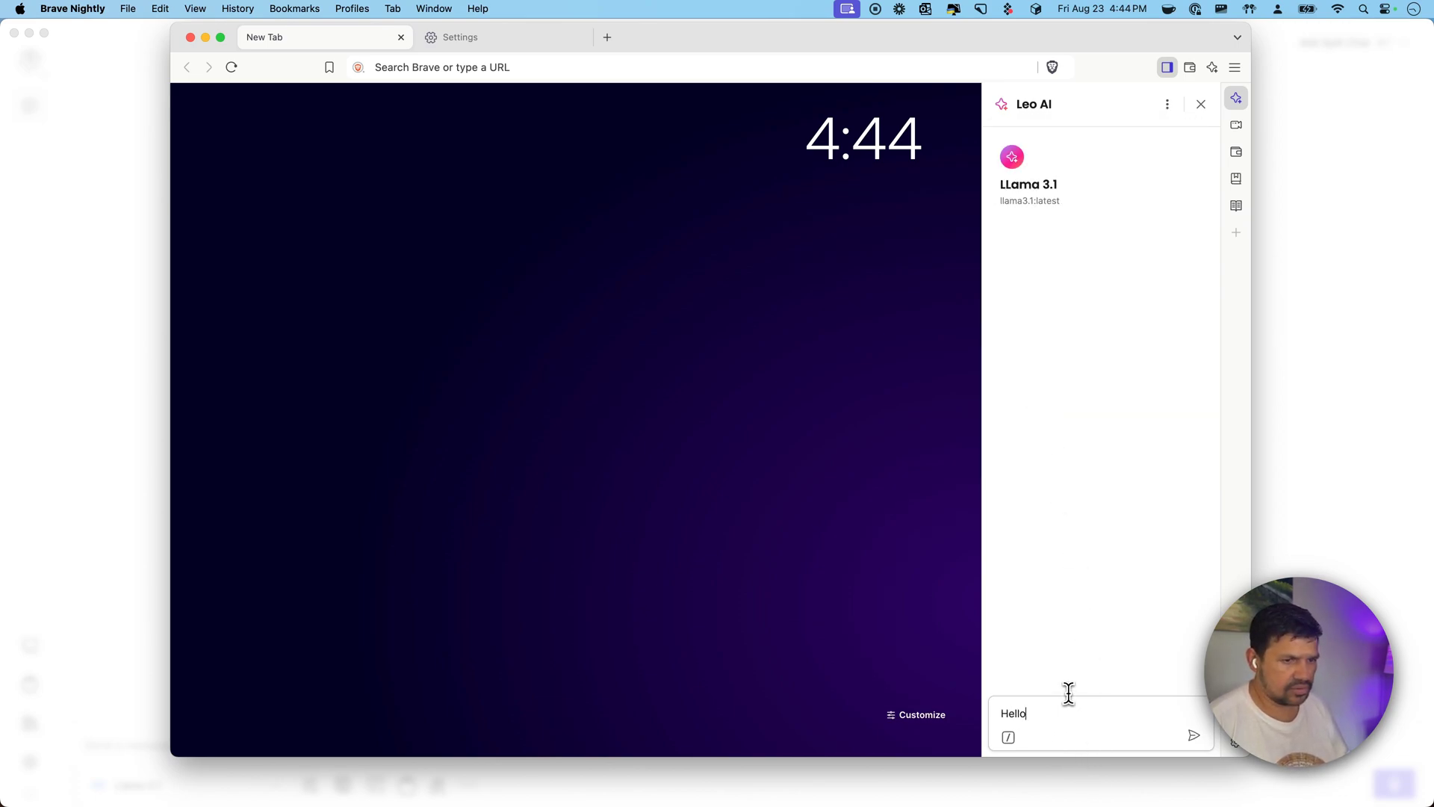
key(Return)
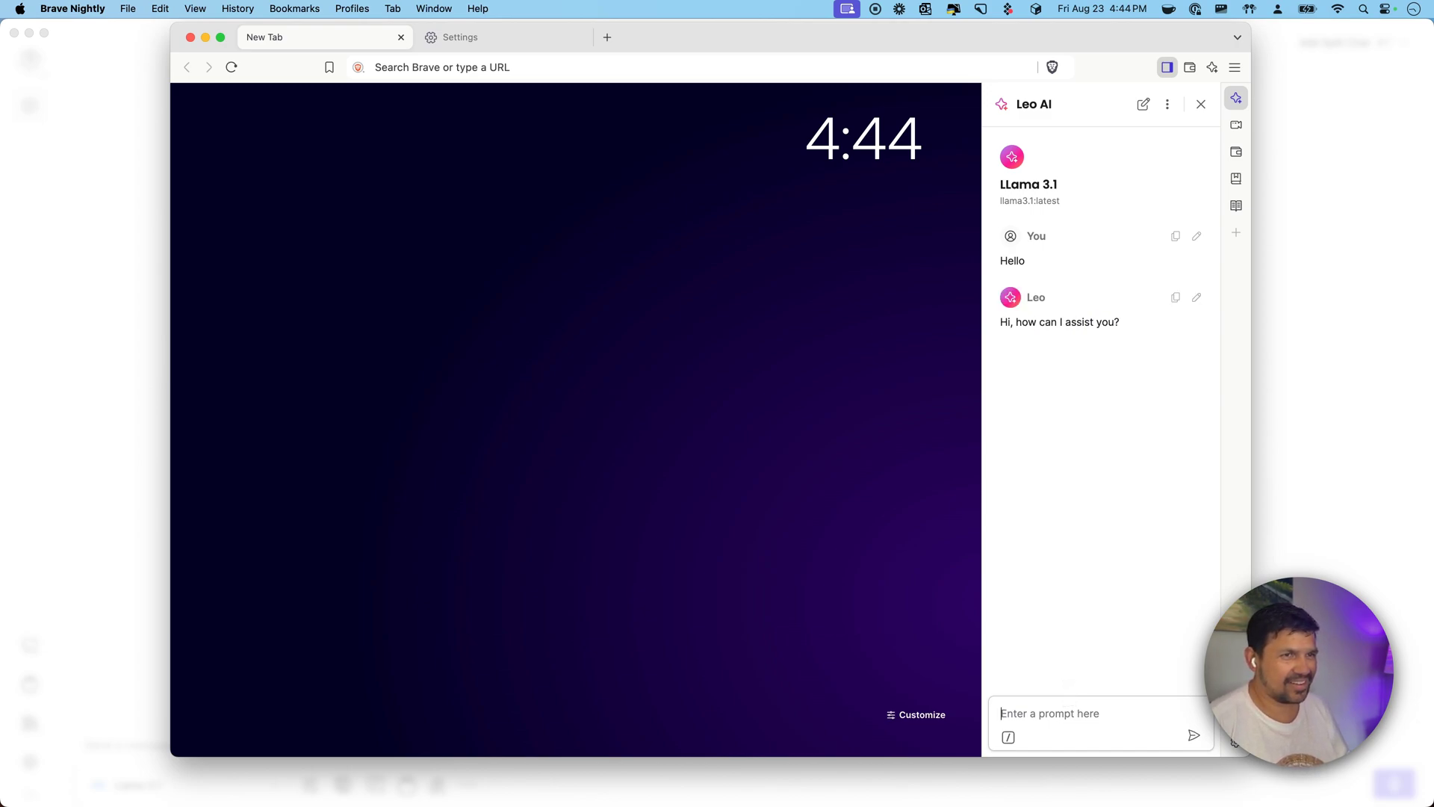
text(Tell me )
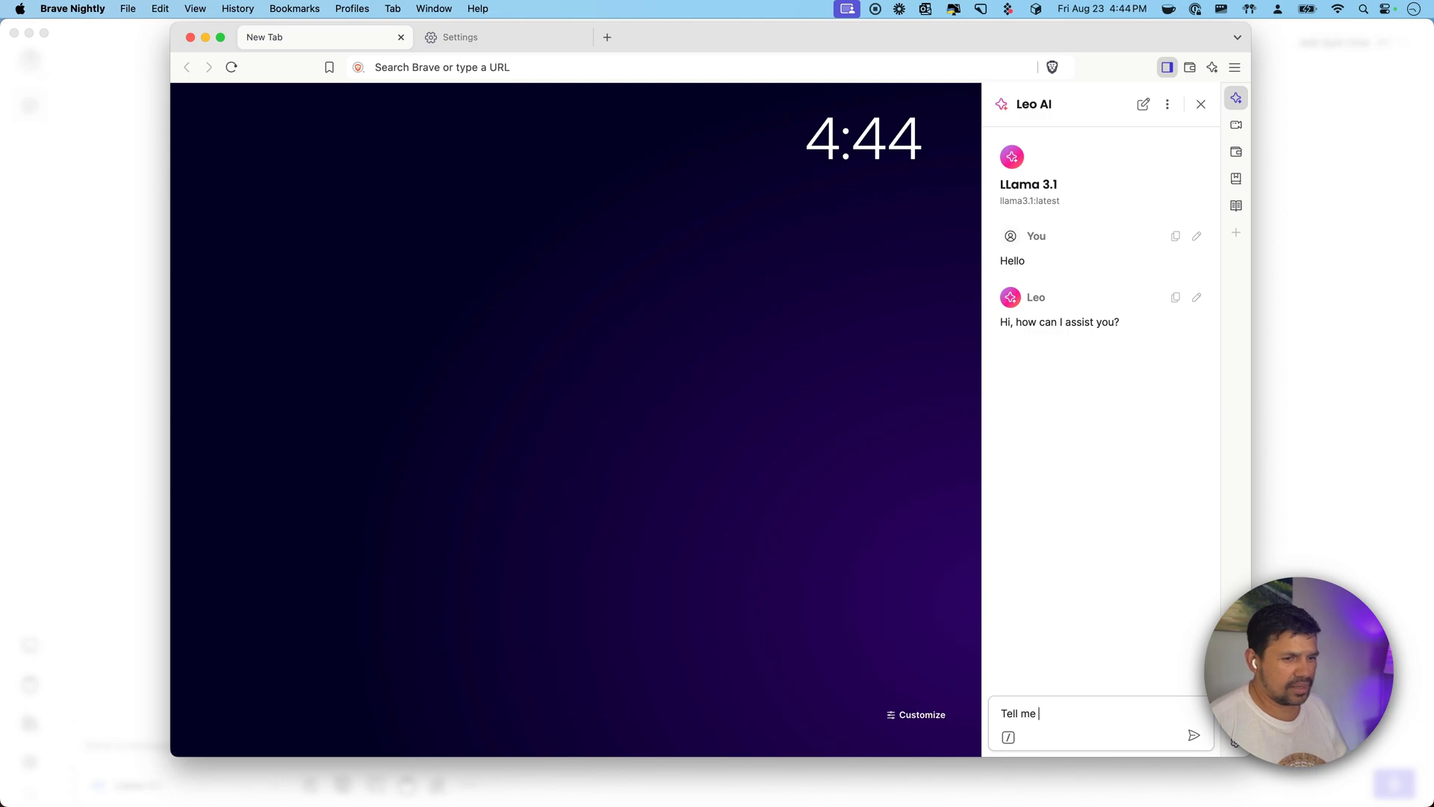
text(about this new feature from )
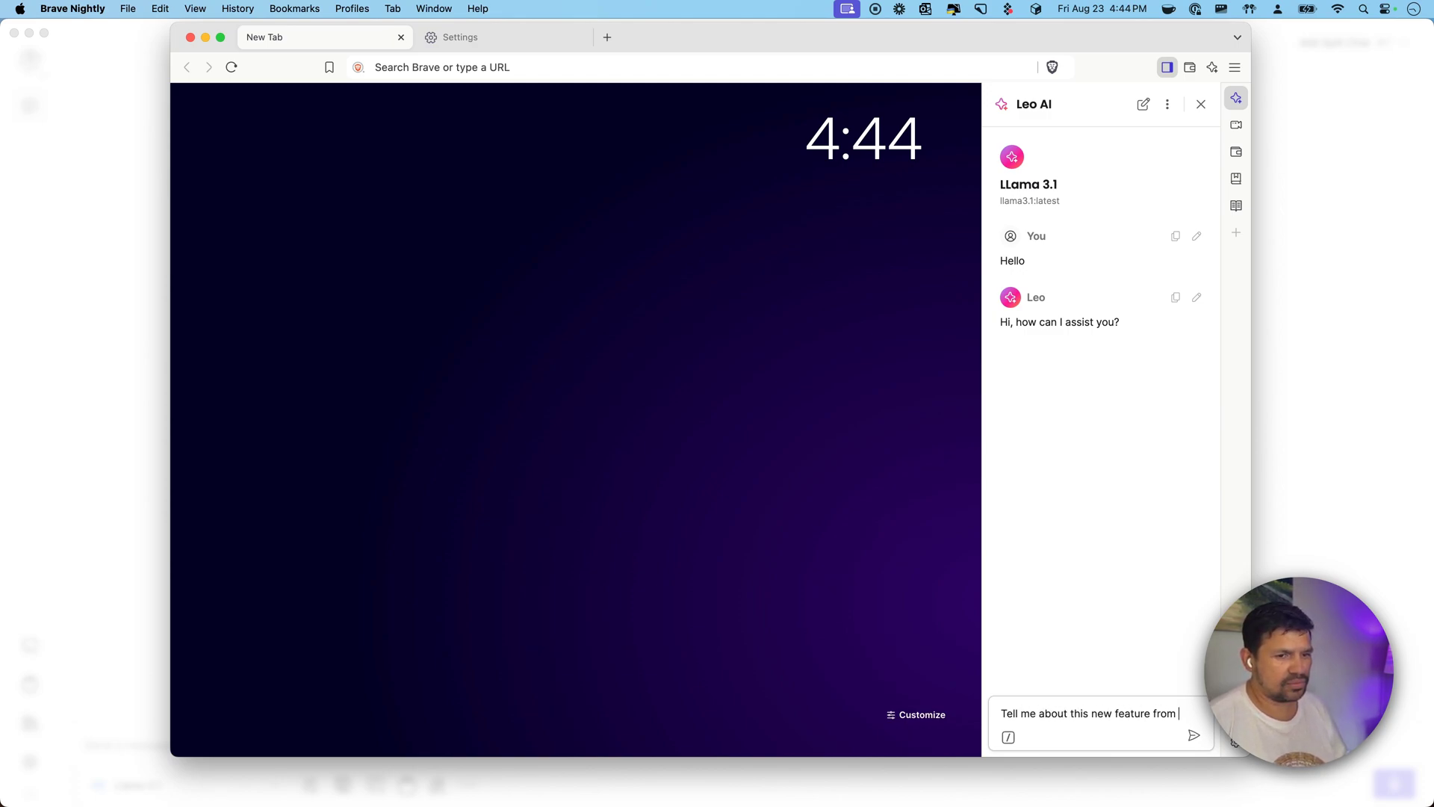
text(Brave b)
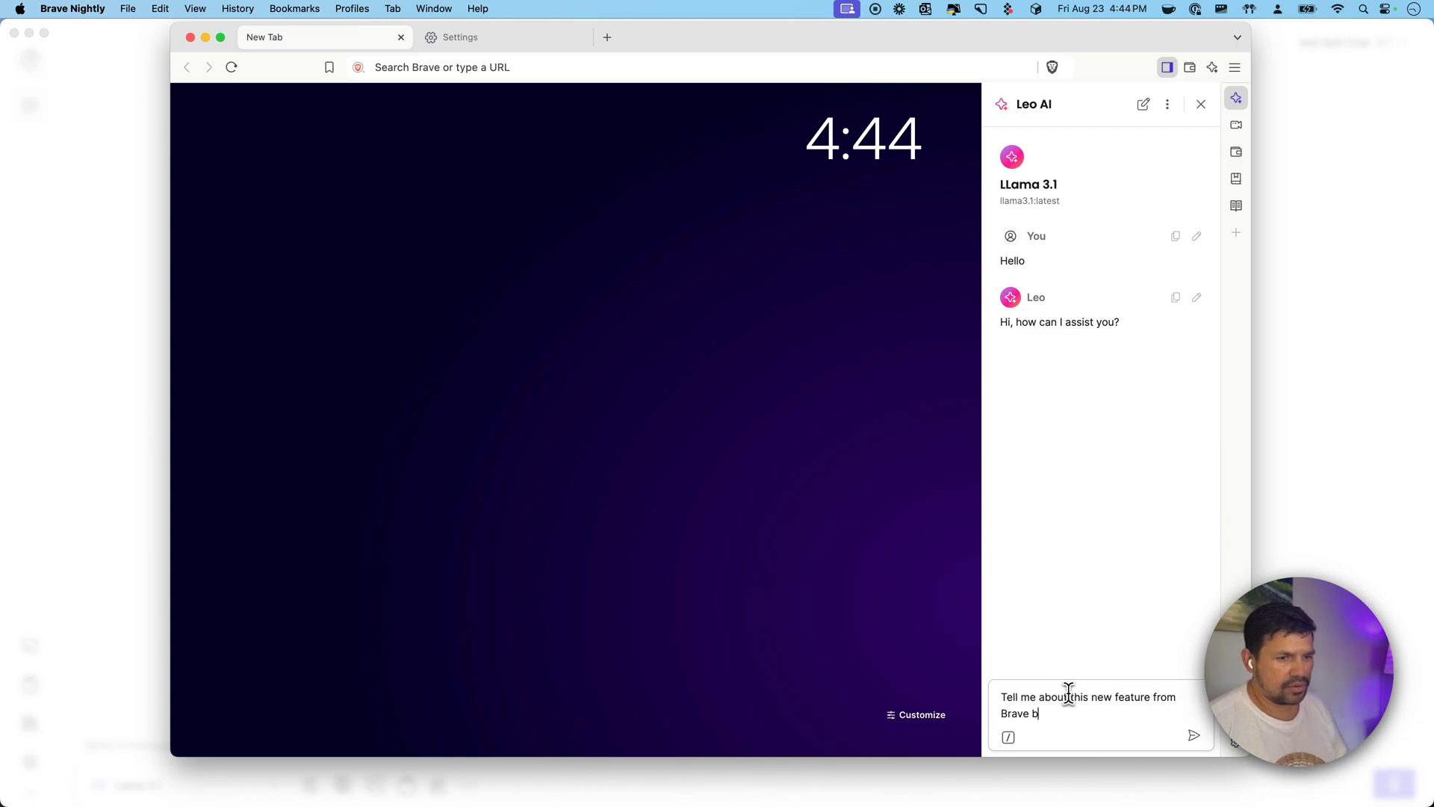
text(e you)
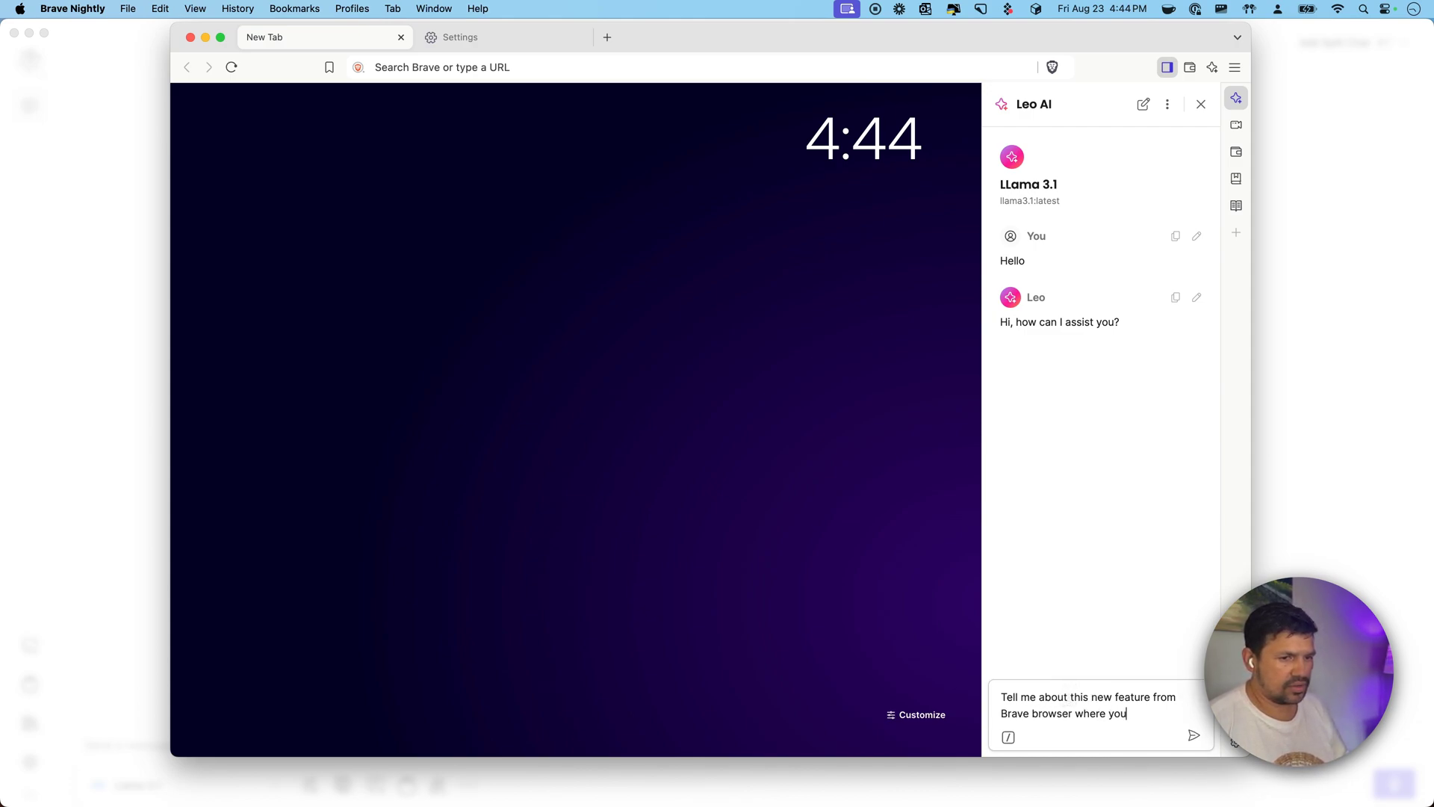
text(with AI)
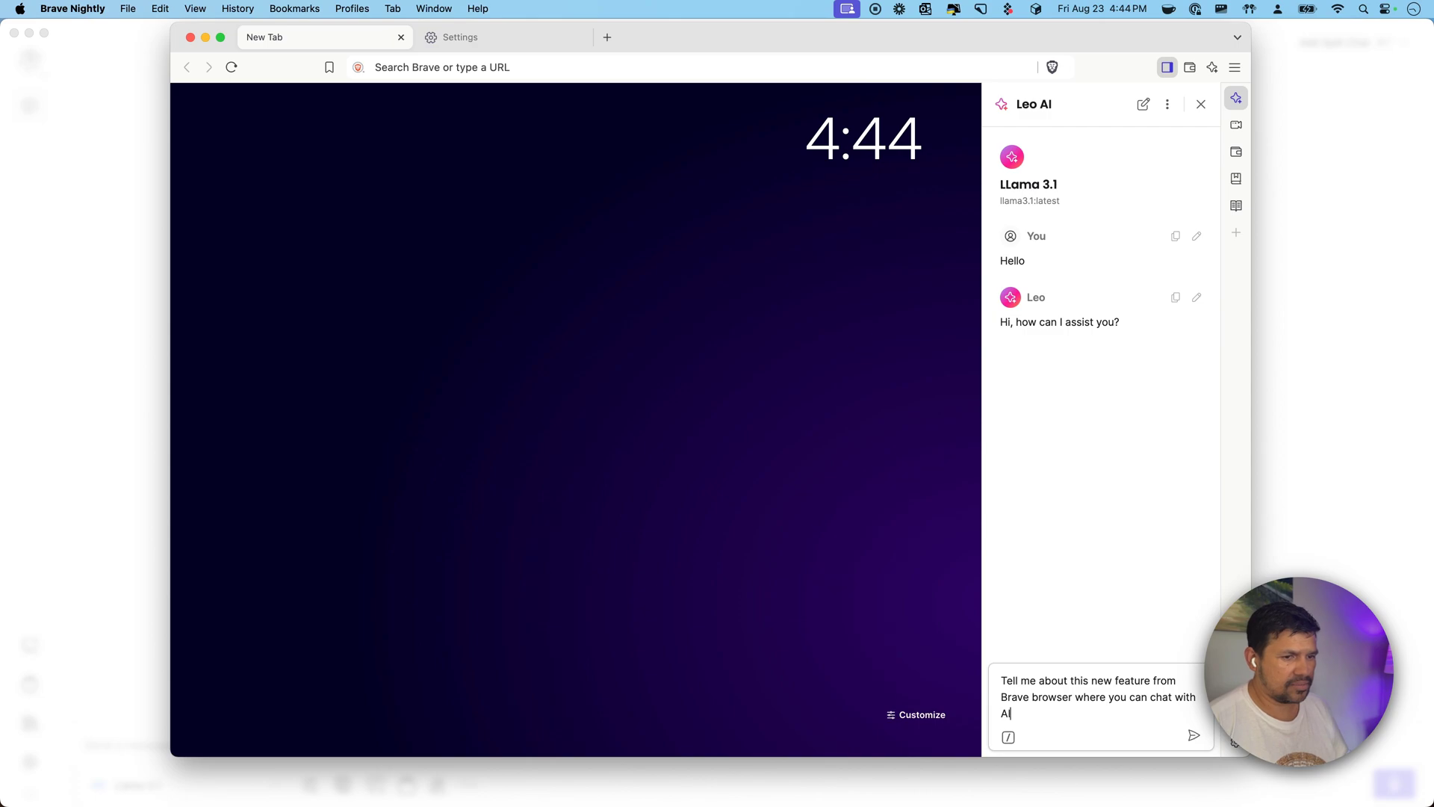
key(Return)
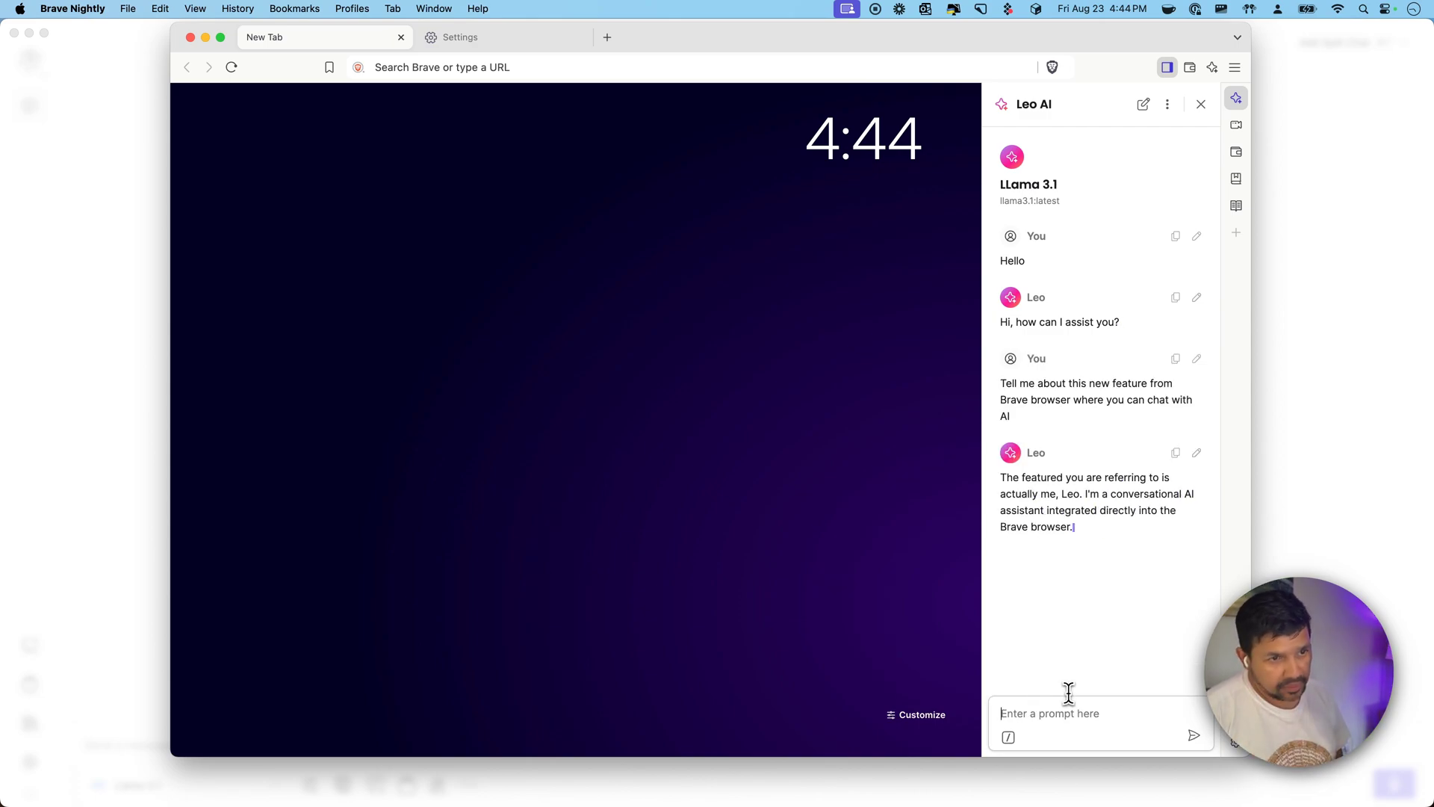